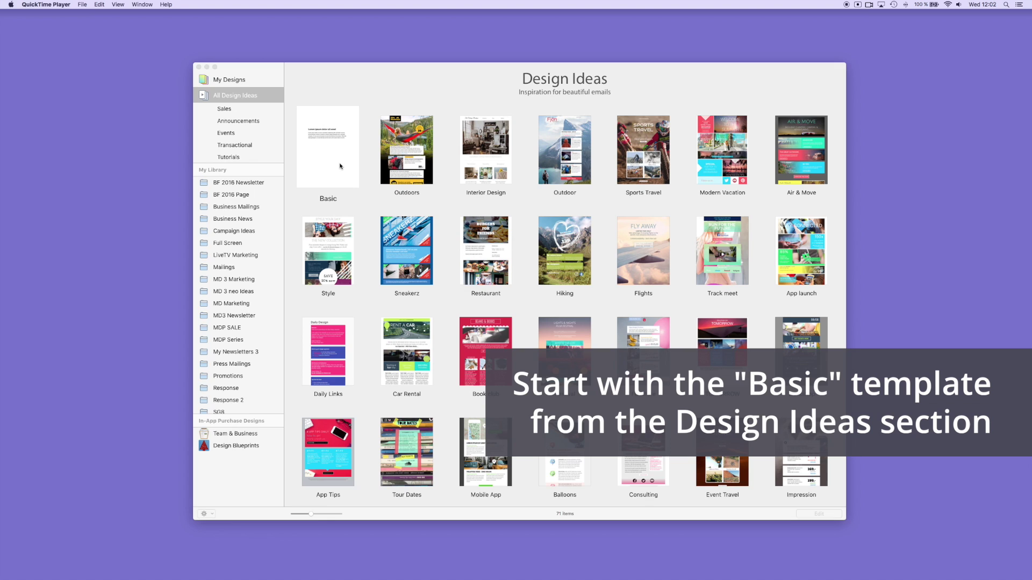
# Open the Basic template as a new untitled design and scroll through its placeholder blocks
pyautogui.click(340, 166)
pyautogui.scroll(-1, 340, 167)
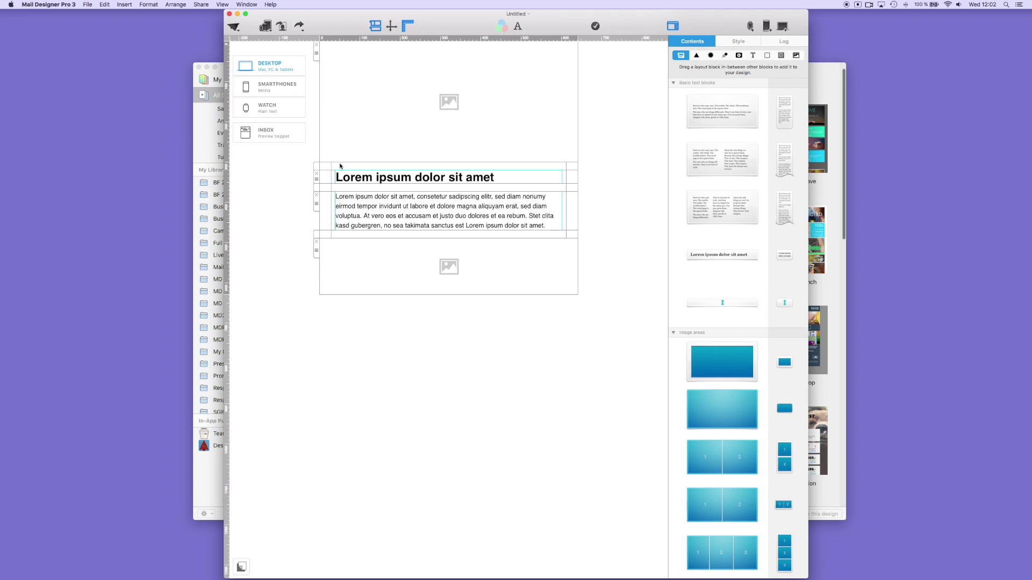
pyautogui.click(671, 100)
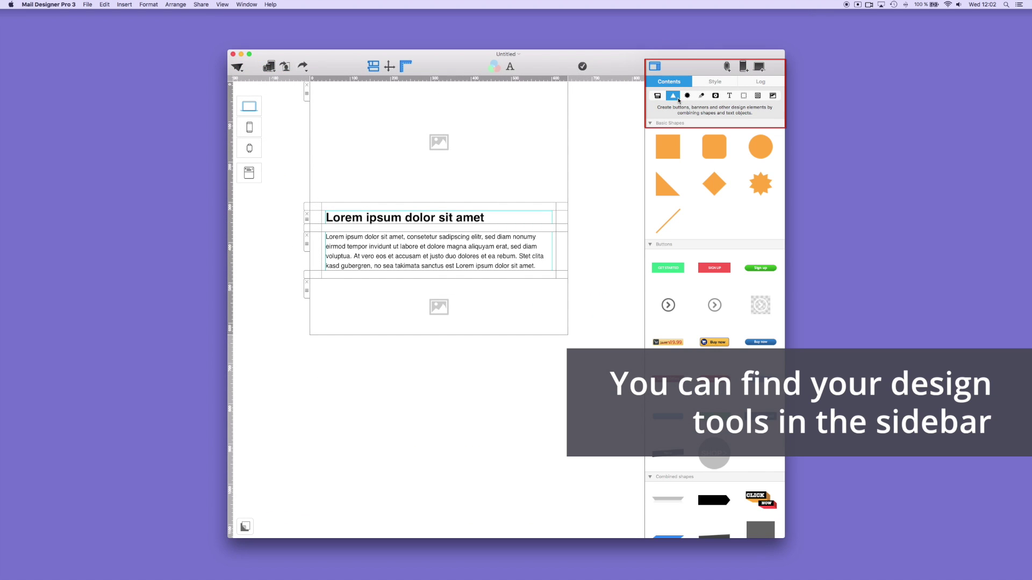
pyautogui.click(687, 97)
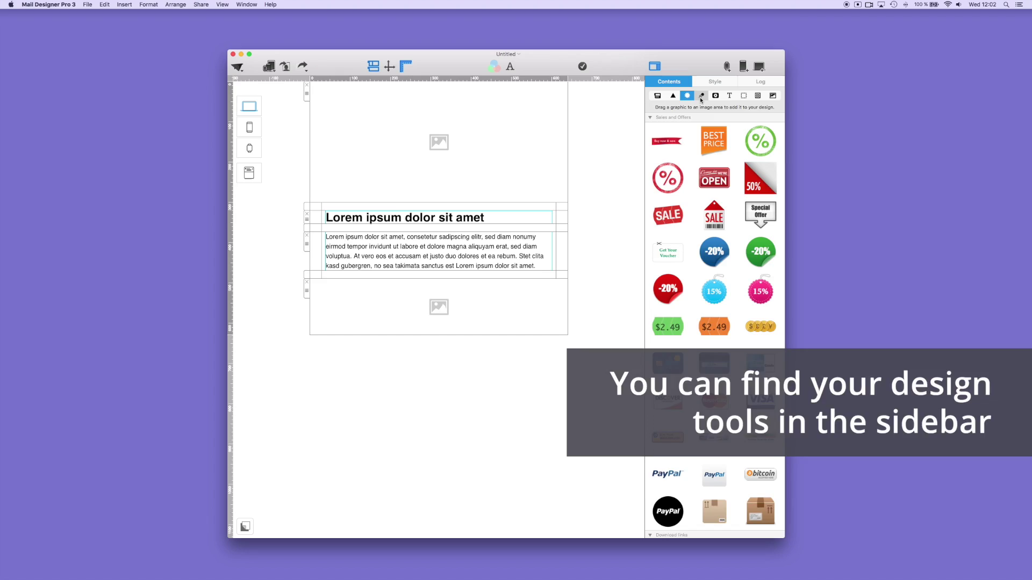
pyautogui.click(701, 96)
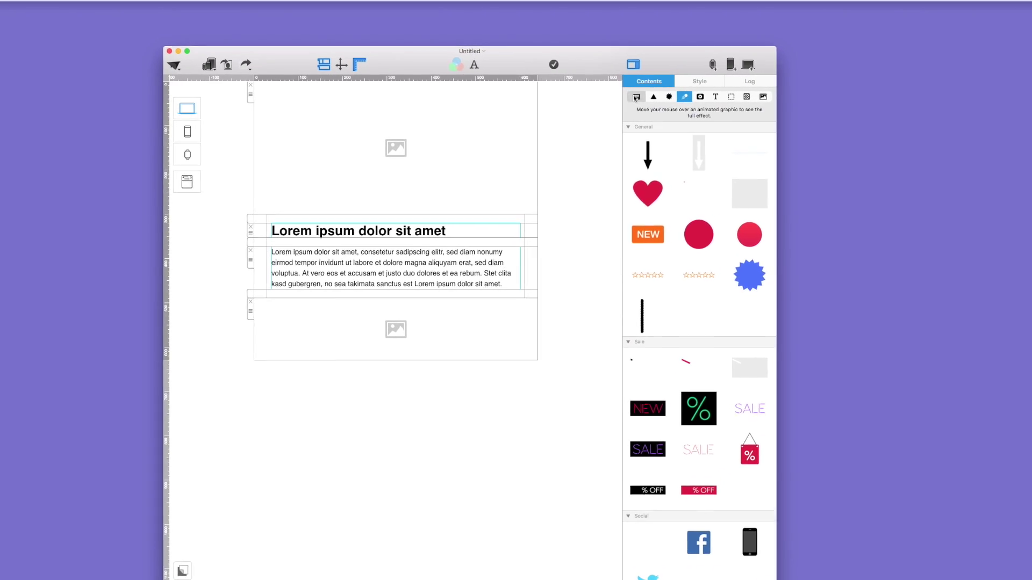
pyautogui.click(636, 98)
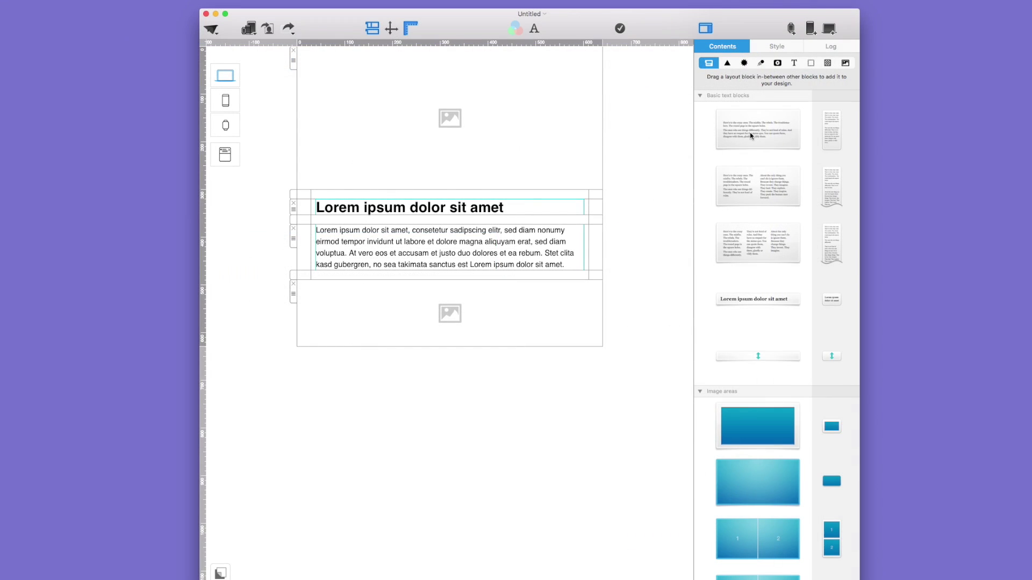
pyautogui.moveTo(750, 132); pyautogui.dragTo(551, 186)
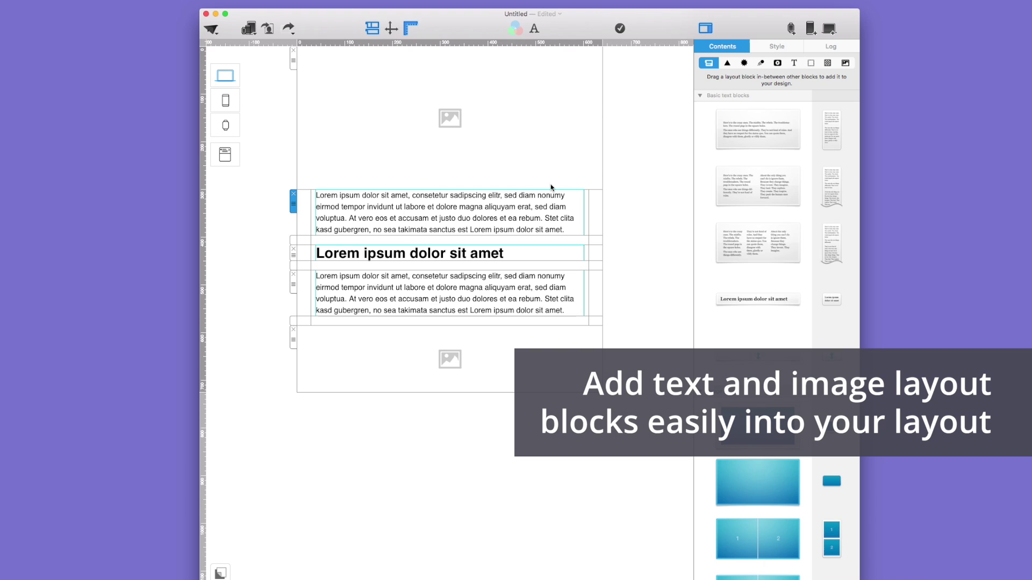
pyautogui.moveTo(754, 205); pyautogui.dragTo(545, 190)
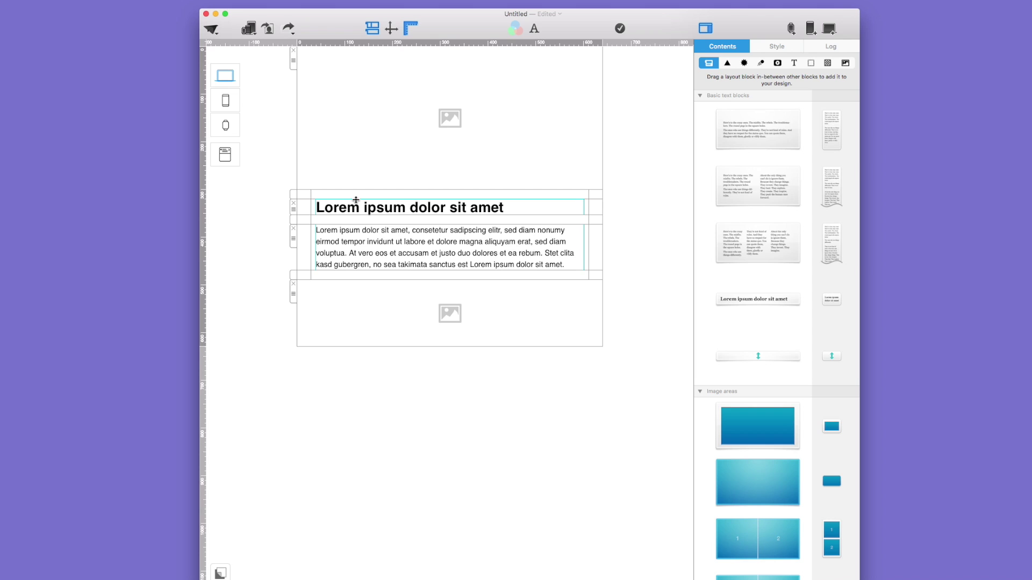
pyautogui.scroll(-5, 706, 273)
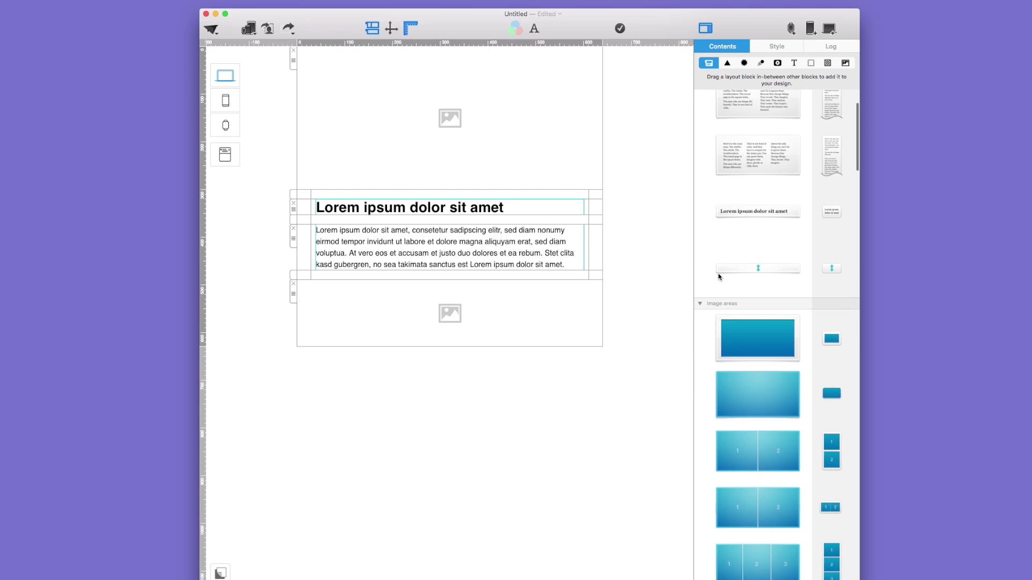
pyautogui.moveTo(745, 298); pyautogui.dragTo(500, 184)
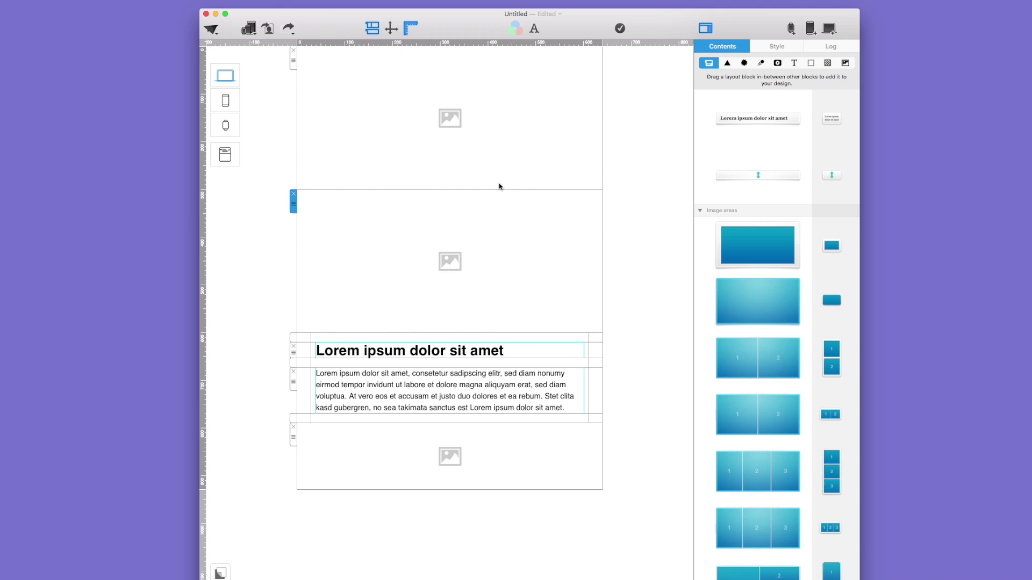
# Place the skateboarder photo in the new image area, enlarged to full width and repositioned
pyautogui.click(447, 258)
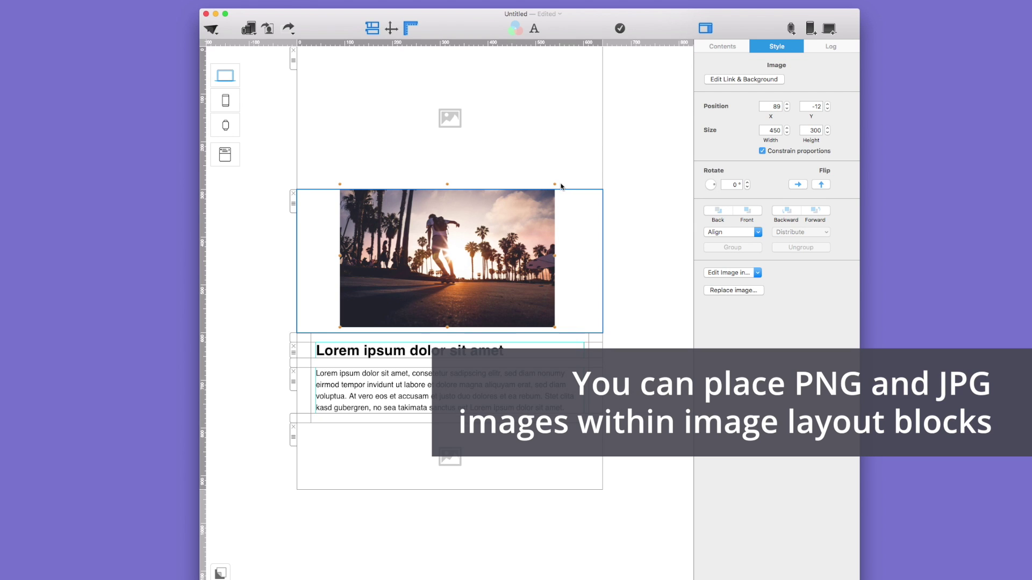
pyautogui.moveTo(554, 184); pyautogui.dragTo(618, 177)
pyautogui.moveTo(500, 258); pyautogui.dragTo(494, 300)
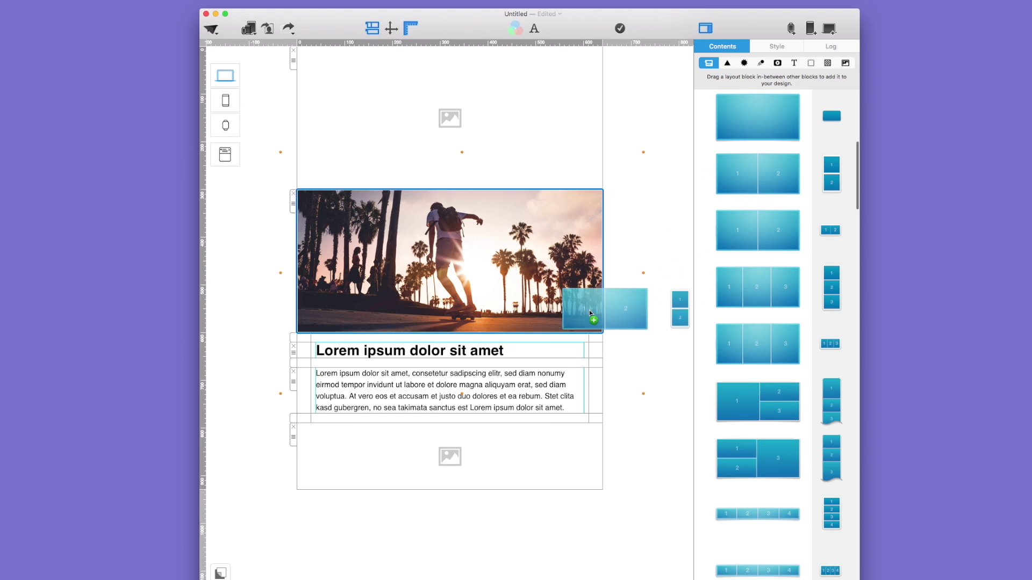
# Add a two-image row below the hero and fit the graffiti photo in its left slot
pyautogui.moveTo(589, 310); pyautogui.dragTo(566, 327)
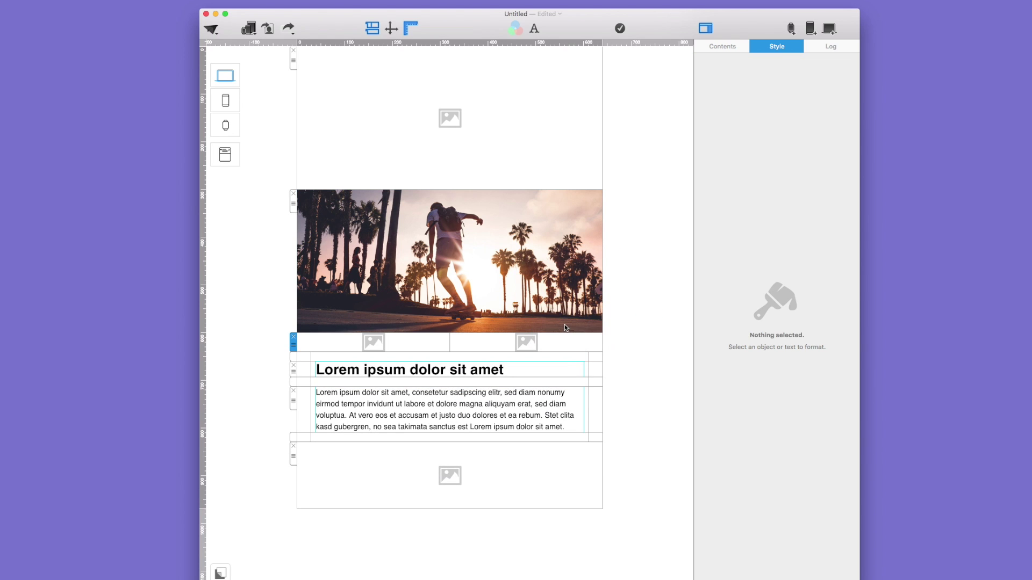
pyautogui.scroll(-5, 293, 50)
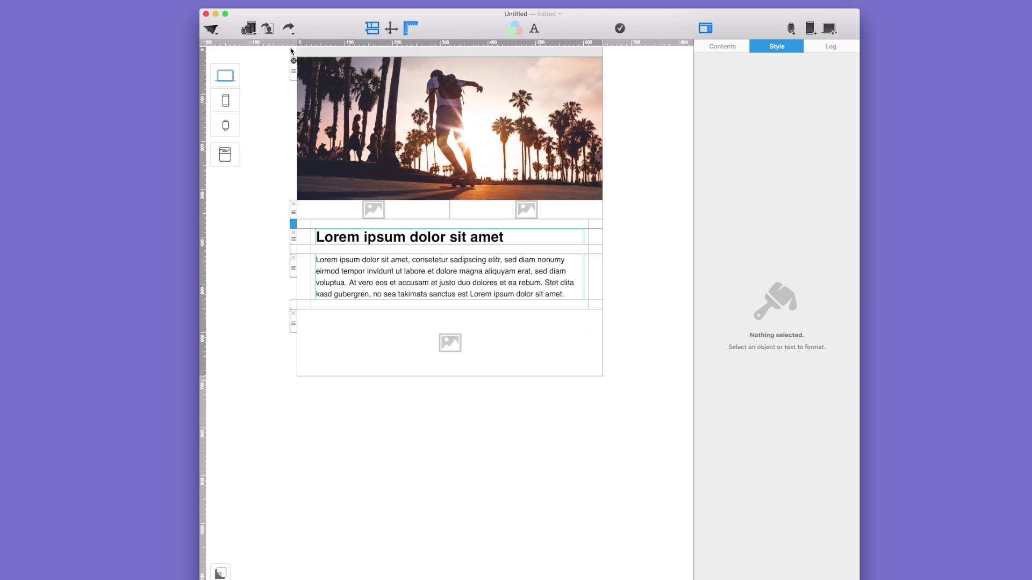
pyautogui.click(373, 199)
pyautogui.moveTo(374, 199); pyautogui.dragTo(366, 248)
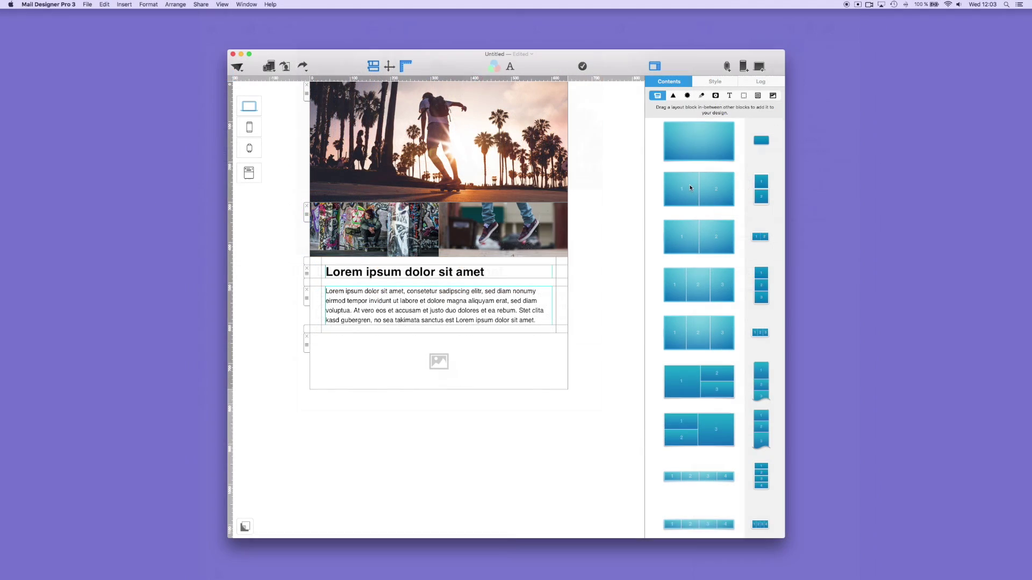
# Insert a spacer between the hero image and graffiti row, sized to 43 px
pyautogui.scroll(10, 677, 171)
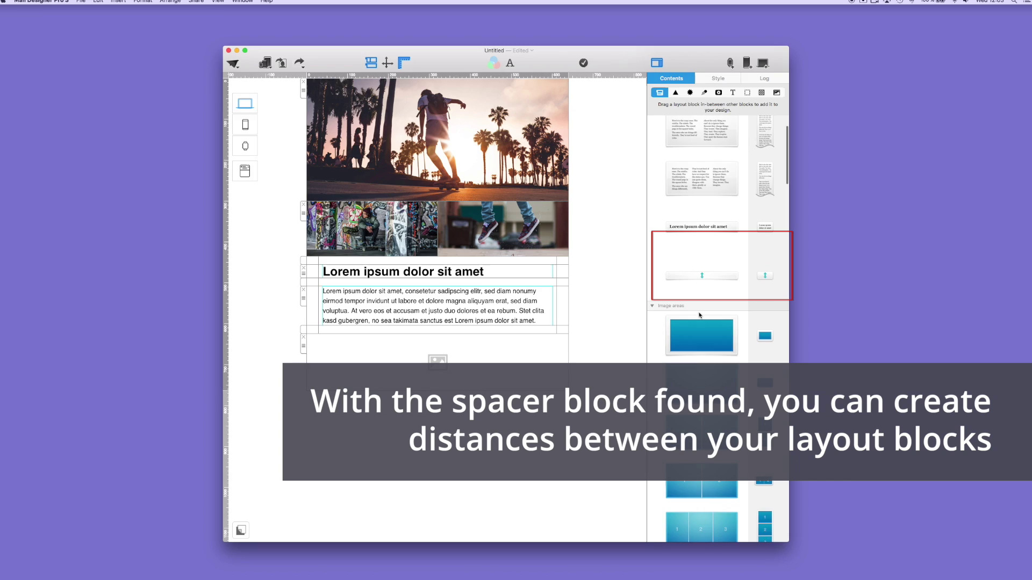
pyautogui.moveTo(717, 277); pyautogui.dragTo(518, 204)
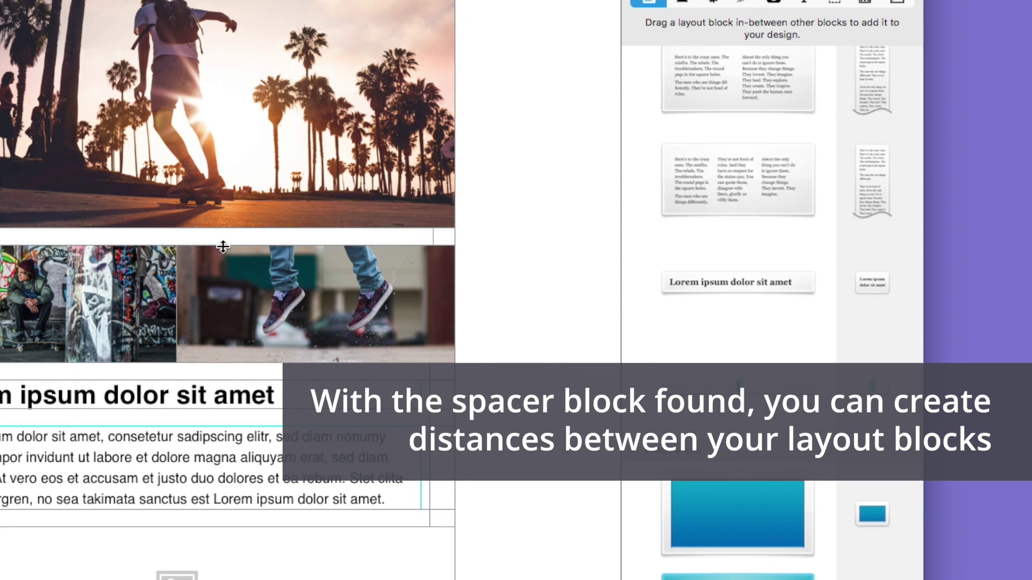
pyautogui.click(188, 246)
pyautogui.moveTo(188, 246); pyautogui.dragTo(180, 333)
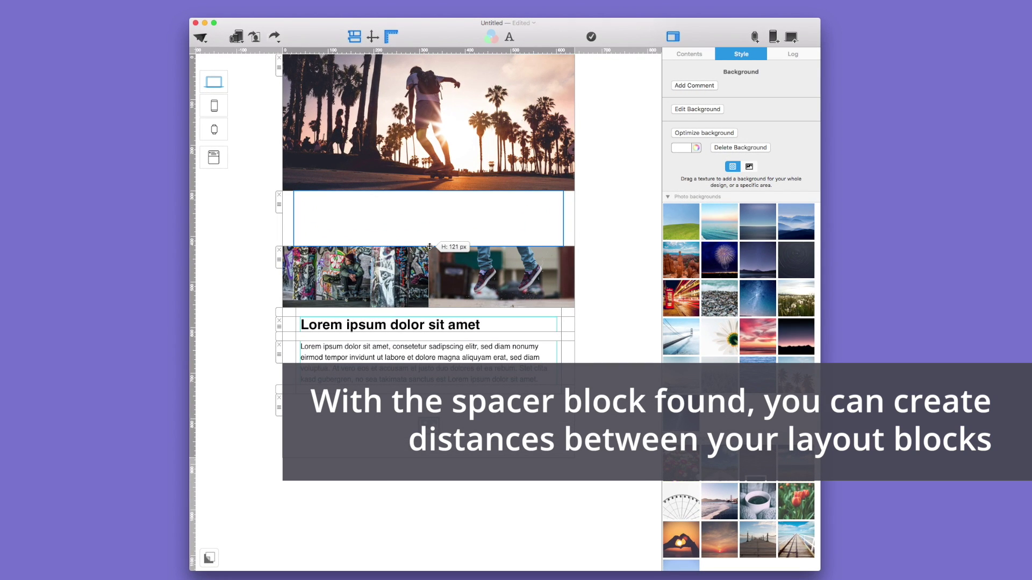
pyautogui.moveTo(430, 246); pyautogui.dragTo(433, 204)
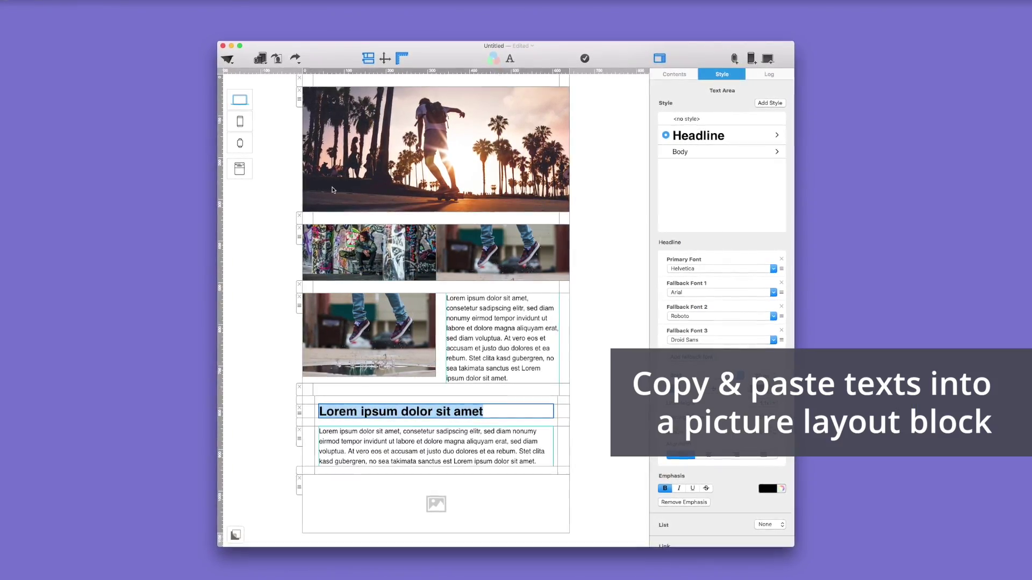
# Paste a text box onto the hero photo, type 'Headline' and enlarge it from 30 to 65
pyautogui.click(331, 190)
pyautogui.write('Lorem ipsum dolor sit amet')
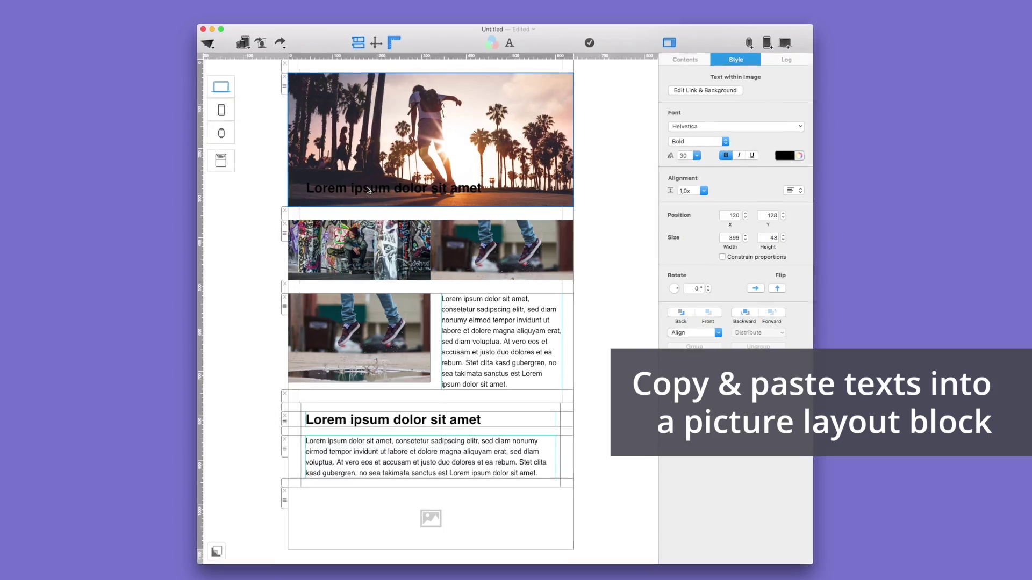
pyautogui.doubleClick(365, 186)
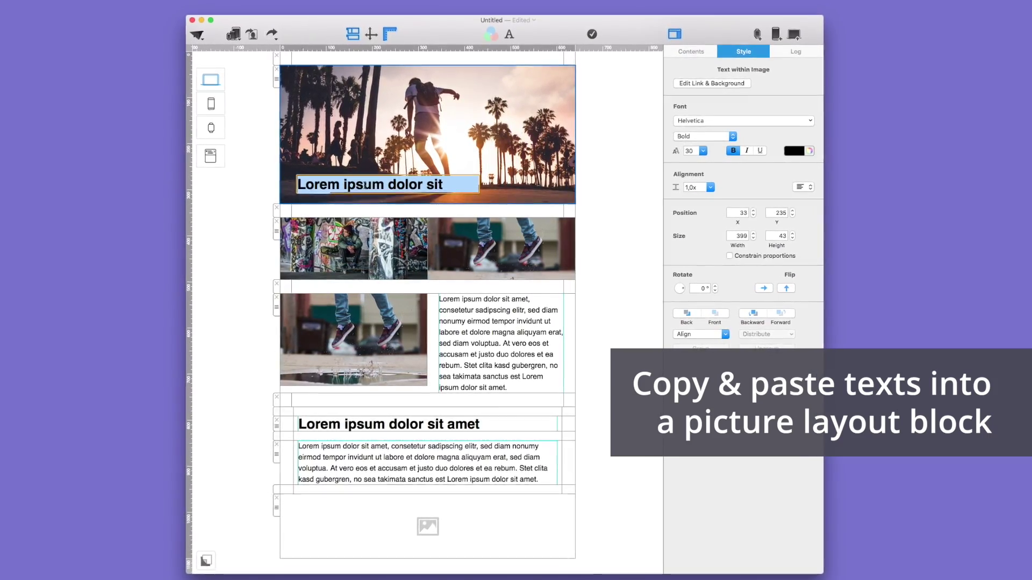
pyautogui.write('Headli')
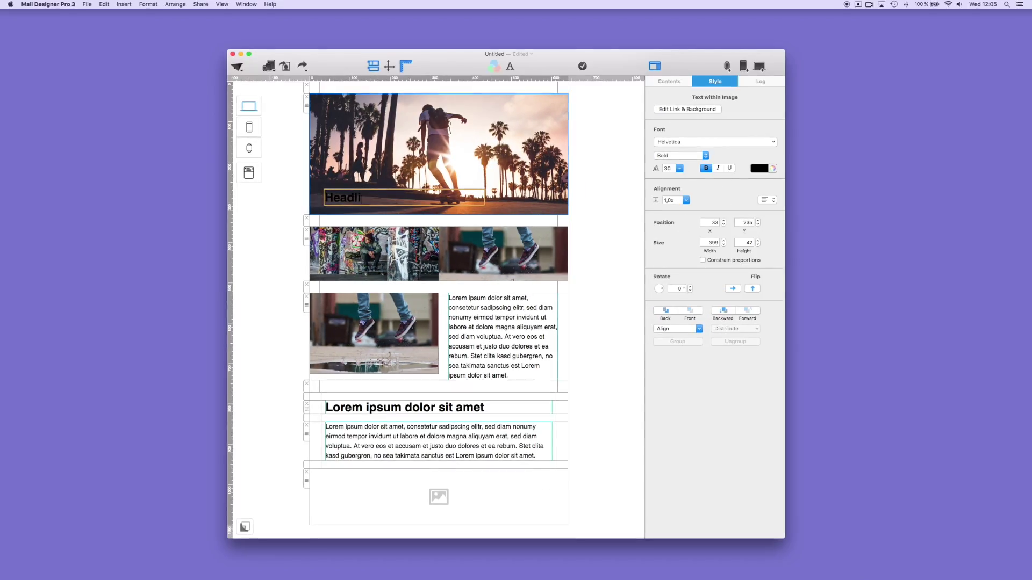
pyautogui.write('ne')
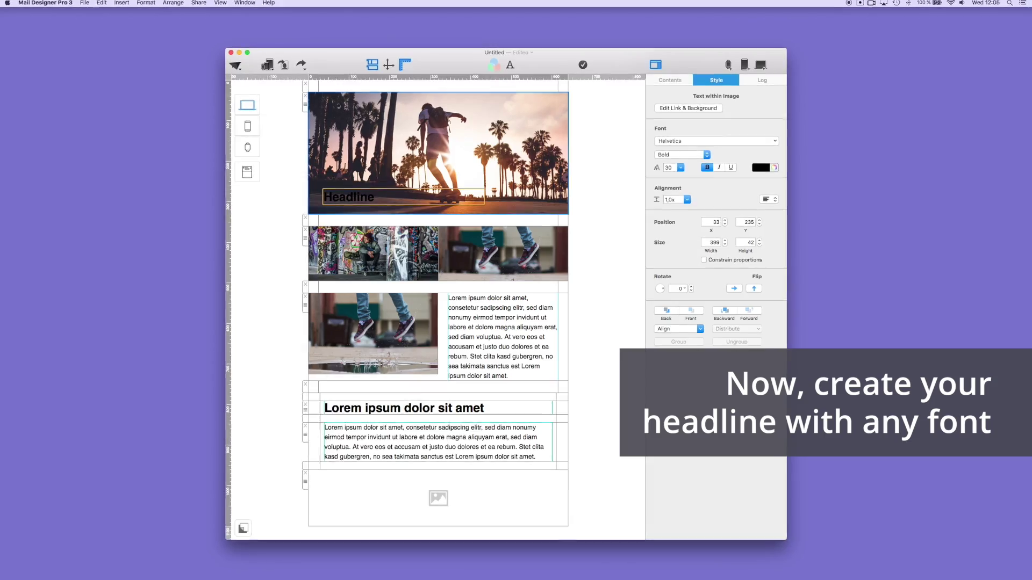
pyautogui.press('super+a')
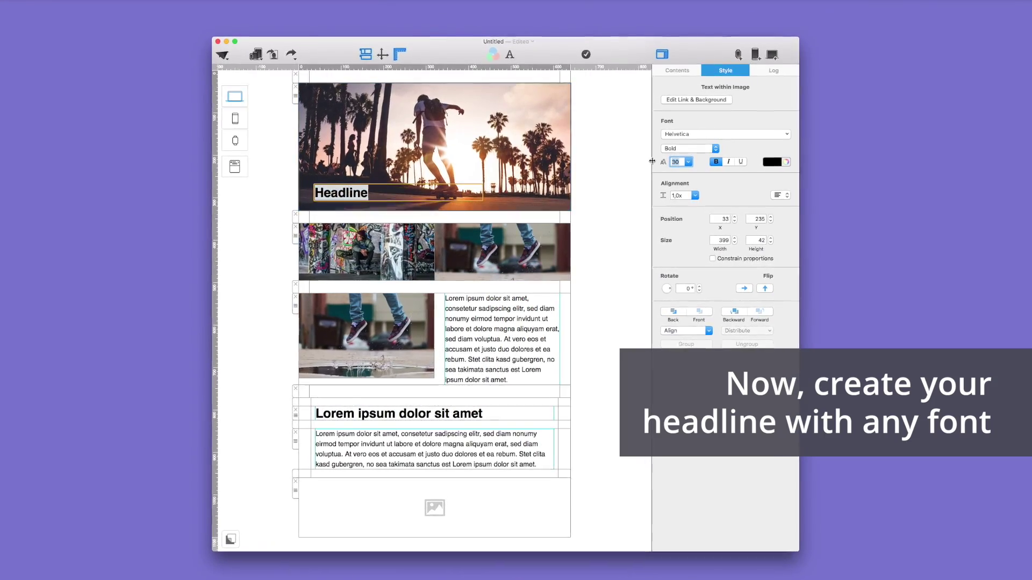
pyautogui.moveTo(651, 160); pyautogui.dragTo(771, 165)
pyautogui.click(790, 153)
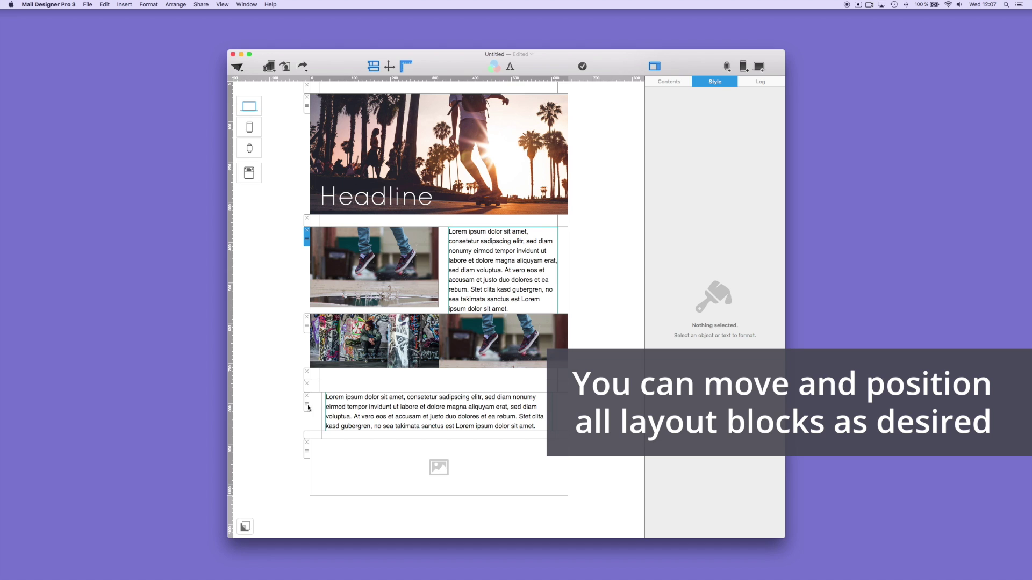
# Move the text block beneath the photo row and widen the top block from 640 to 764 px
pyautogui.moveTo(399, 286); pyautogui.dragTo(398, 228)
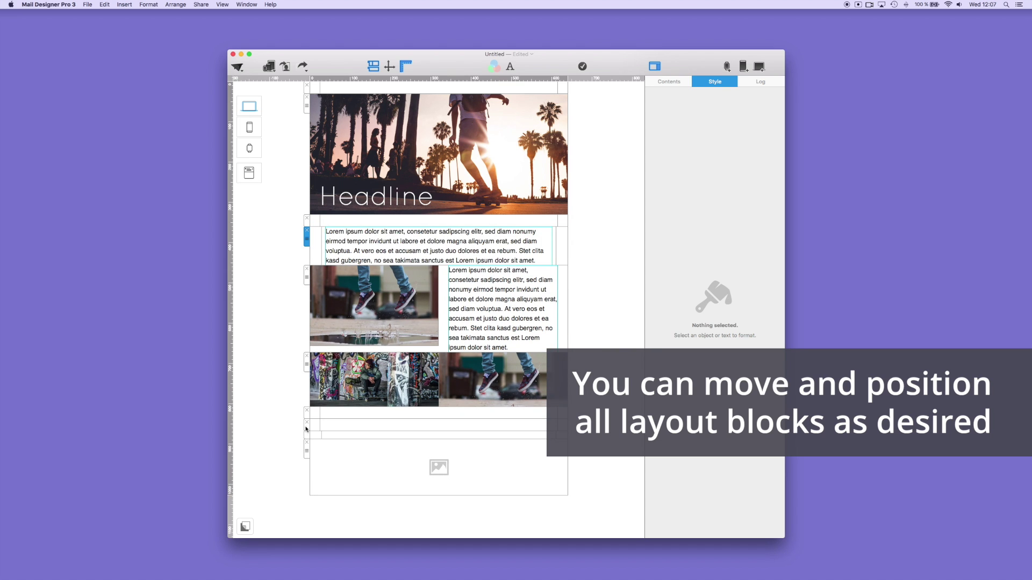
pyautogui.moveTo(399, 280); pyautogui.dragTo(316, 240)
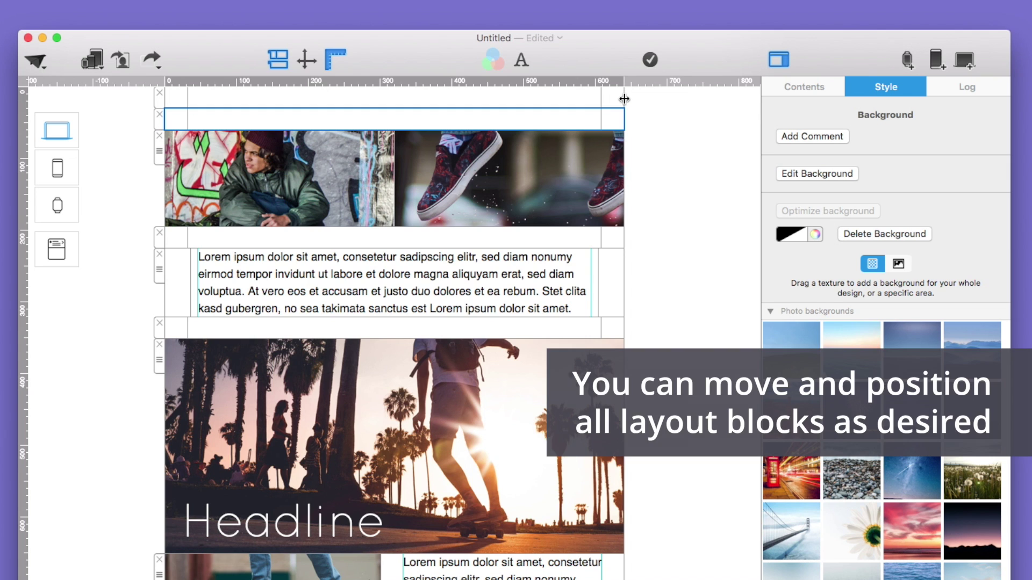
pyautogui.moveTo(566, 94); pyautogui.dragTo(586, 95)
pyautogui.moveTo(656, 114); pyautogui.dragTo(623, 122)
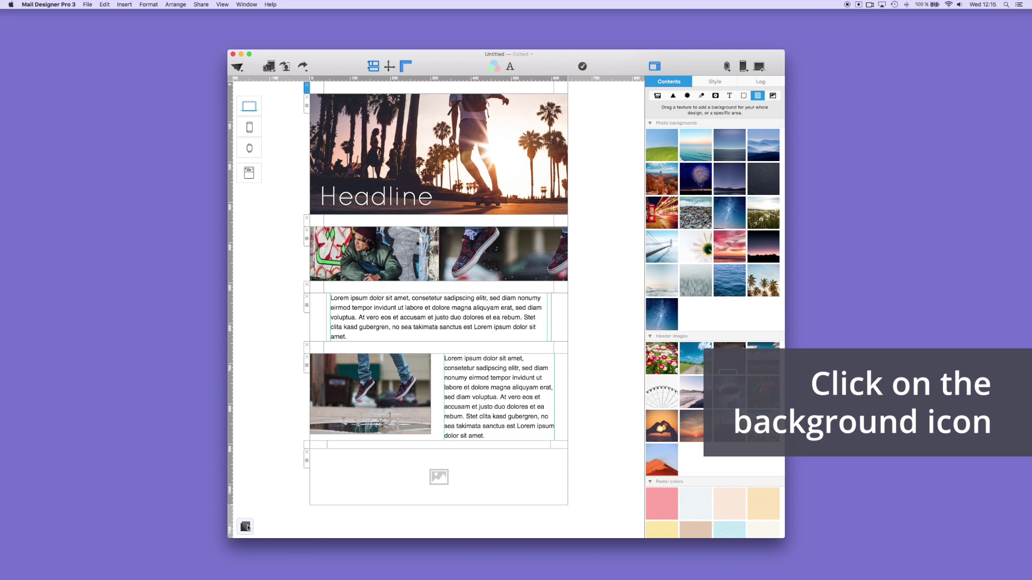
# Set a desktop skateboarder photo as the email background
pyautogui.click(245, 528)
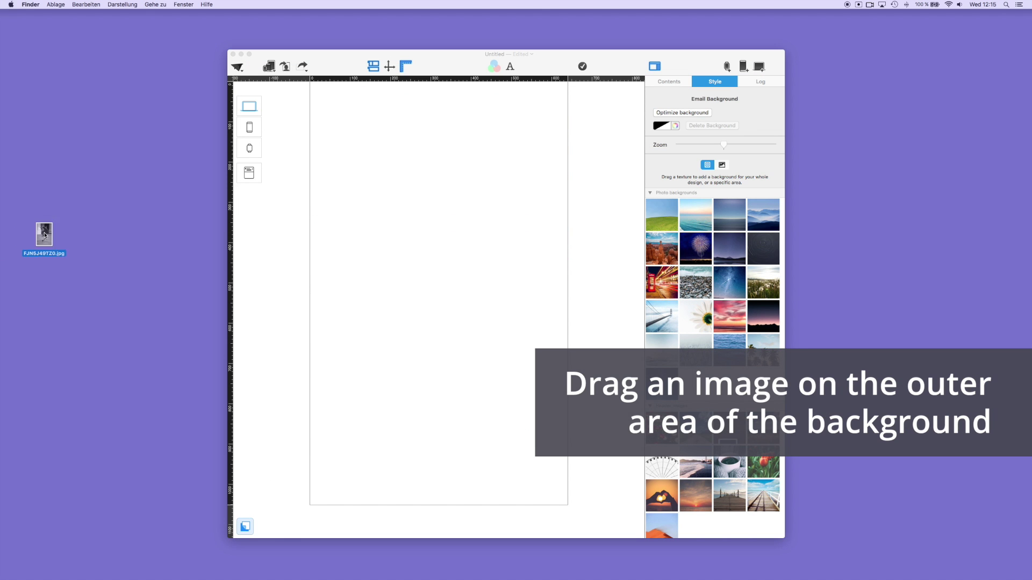
pyautogui.moveTo(44, 232); pyautogui.dragTo(289, 240)
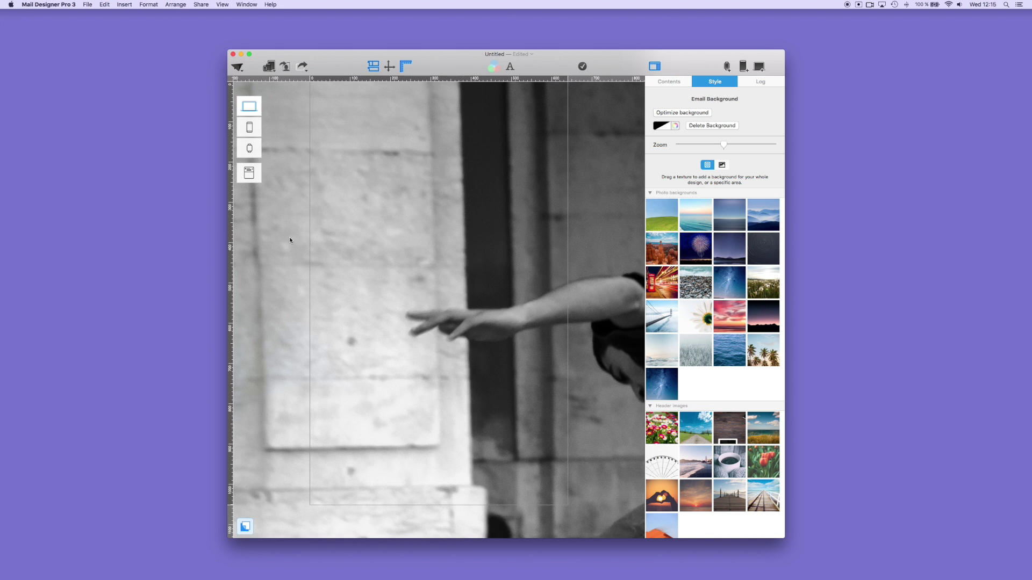
pyautogui.click(245, 528)
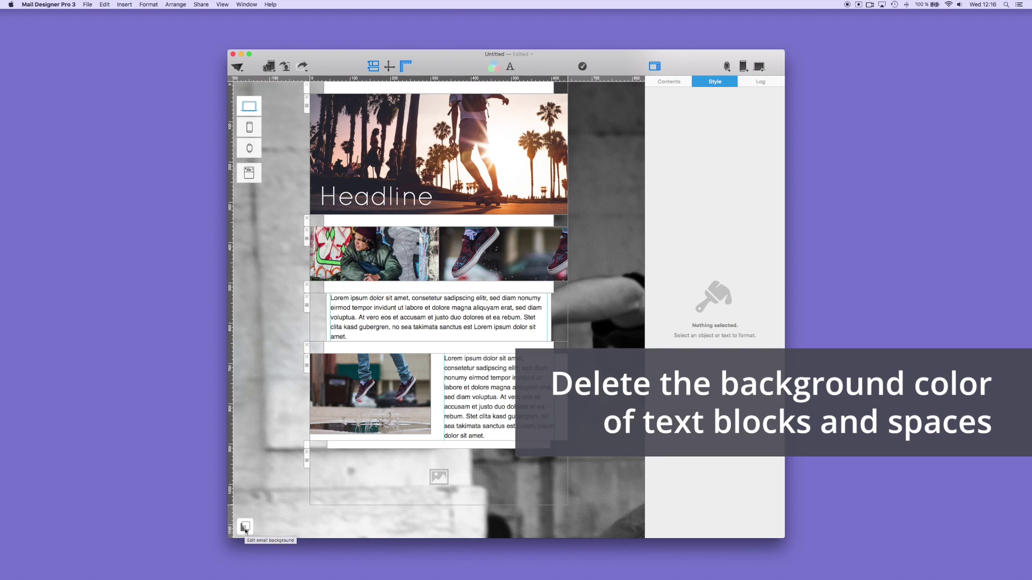
# Return to the background settings and zoom the background photo in
pyautogui.click(579, 128)
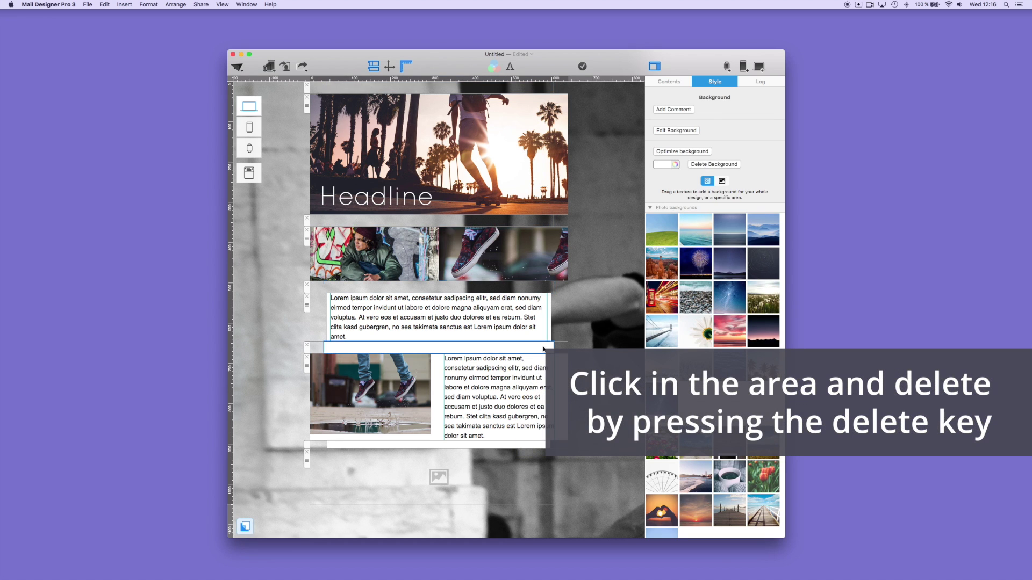
pyautogui.click(548, 336)
pyautogui.click(550, 337)
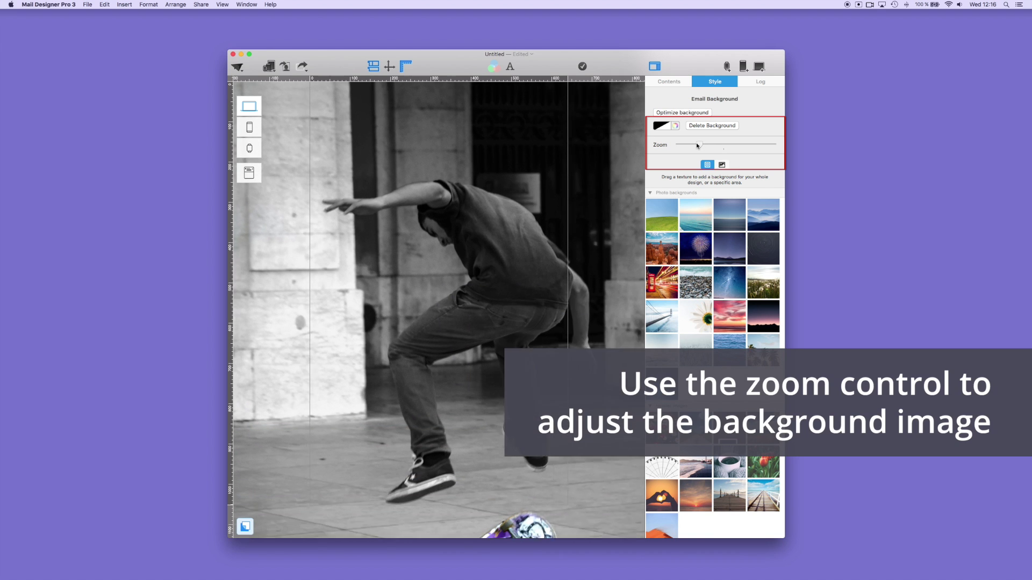
pyautogui.moveTo(697, 145); pyautogui.dragTo(714, 148)
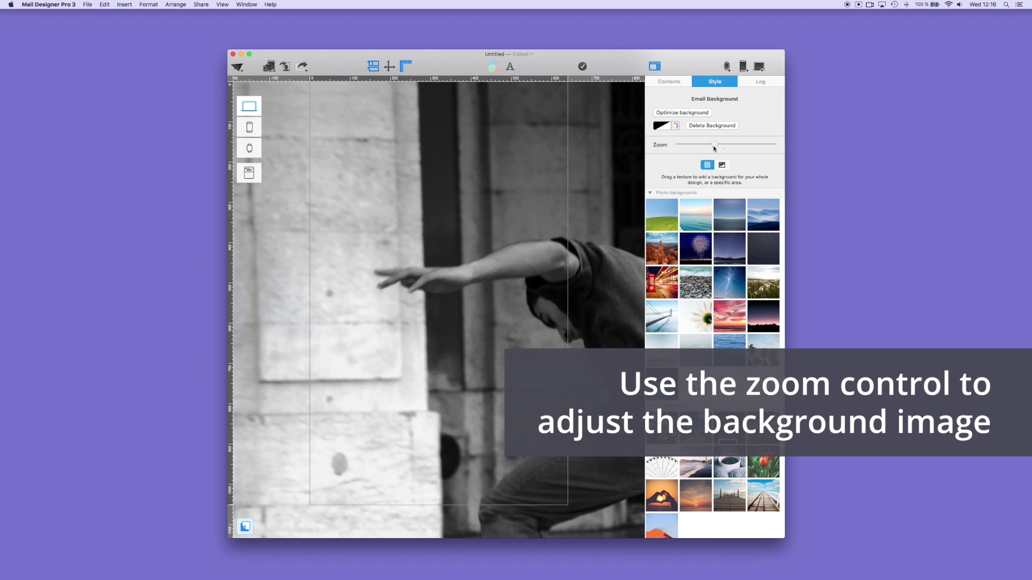
# Try a cyan background colour, then zoom the skateboarding background photo out
pyautogui.click(721, 126)
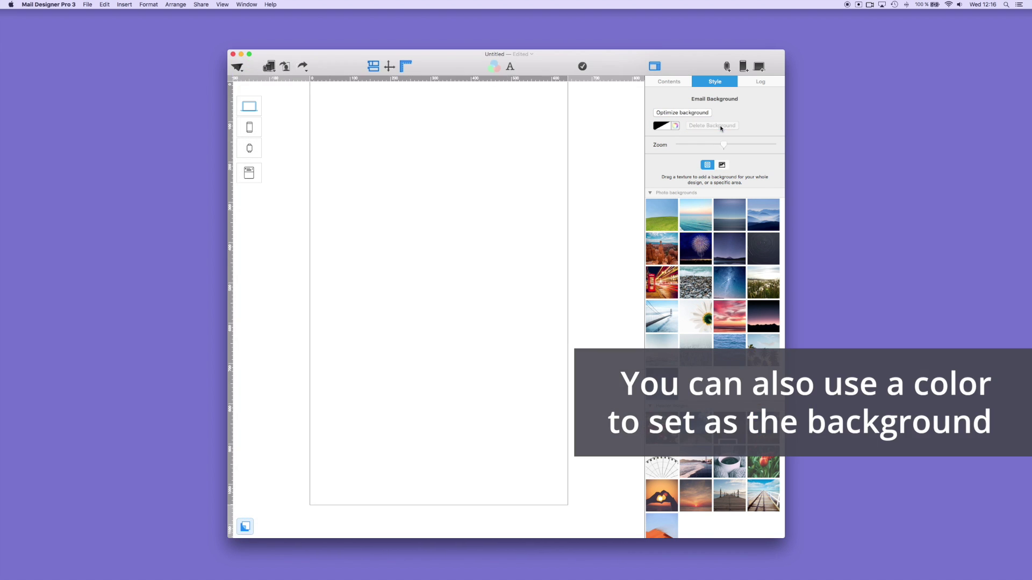
pyautogui.click(675, 126)
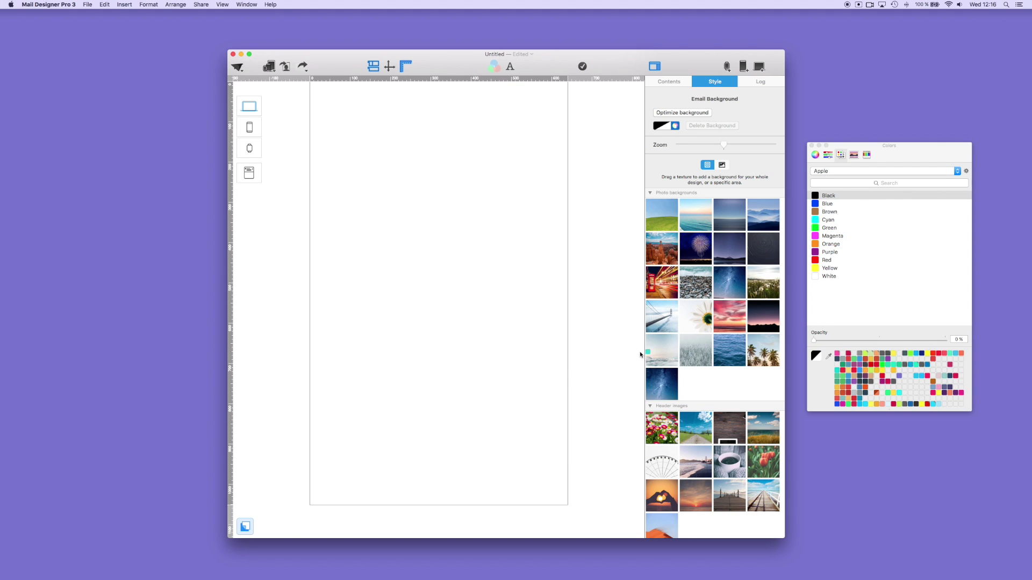
pyautogui.moveTo(640, 355); pyautogui.dragTo(612, 361)
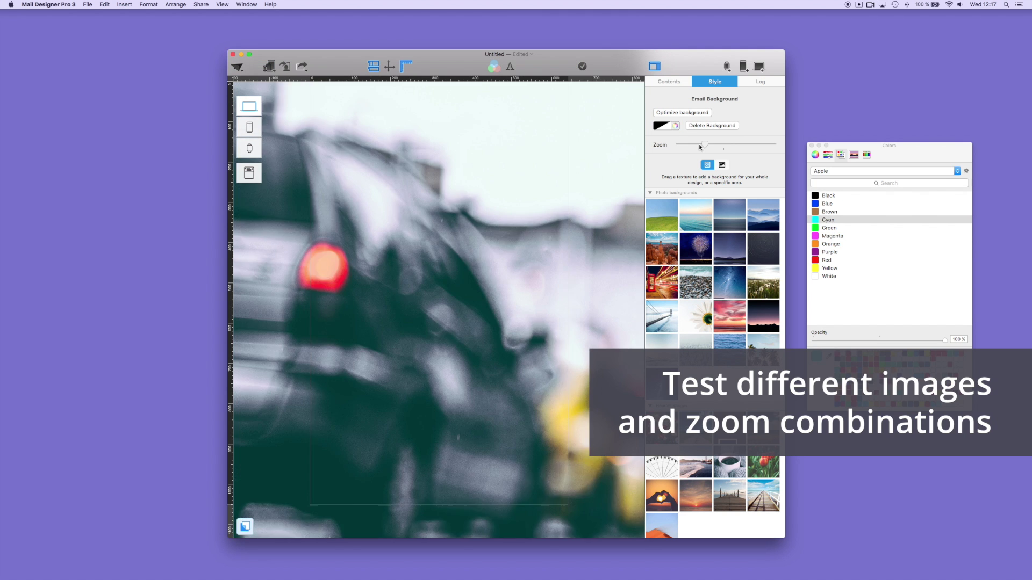
pyautogui.moveTo(708, 145); pyautogui.dragTo(691, 147)
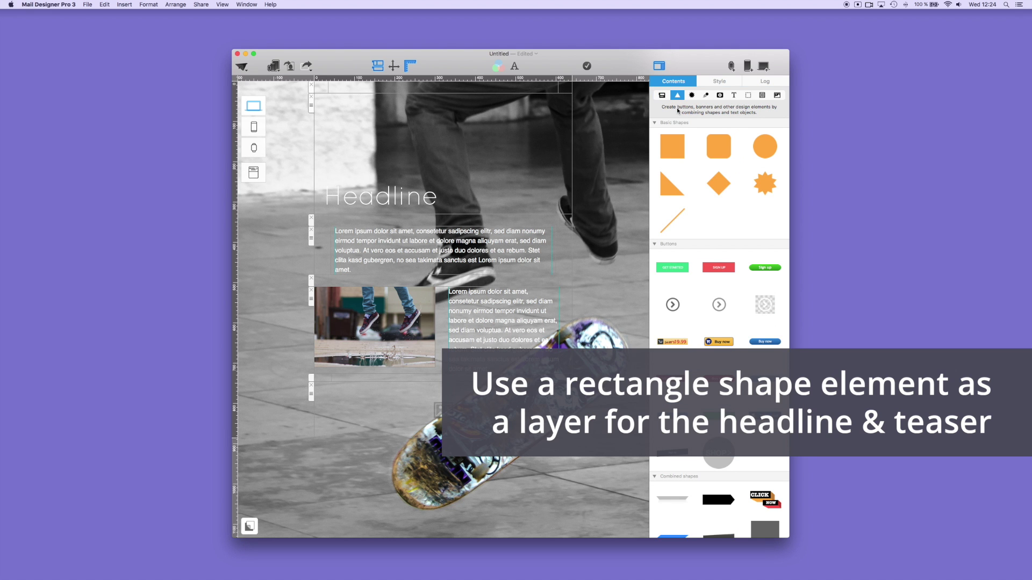
# Place a rectangle across the headline, send it to back, and fill it translucent turquoise
pyautogui.moveTo(672, 146); pyautogui.dragTo(572, 216)
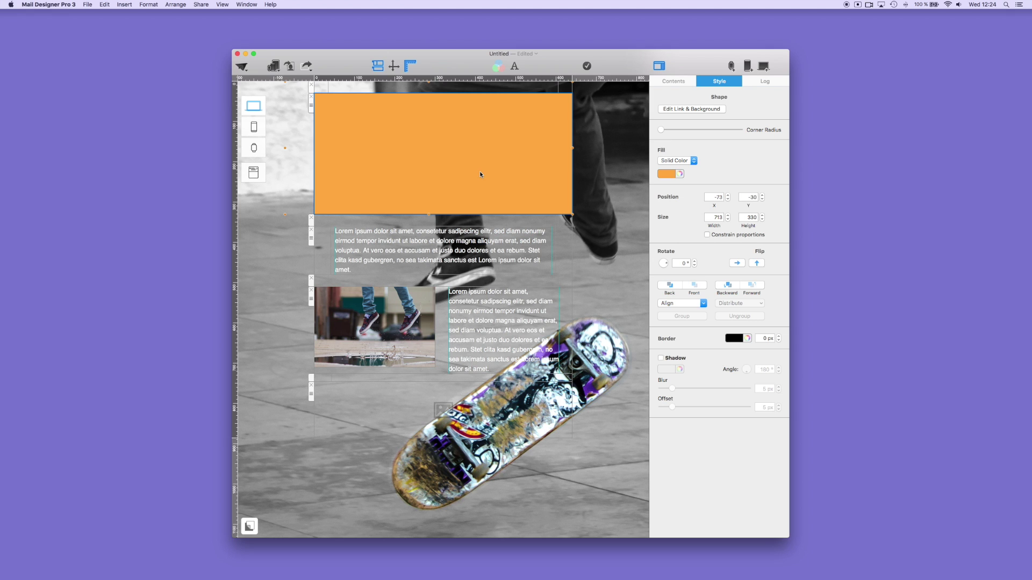
pyautogui.rightClick(456, 127)
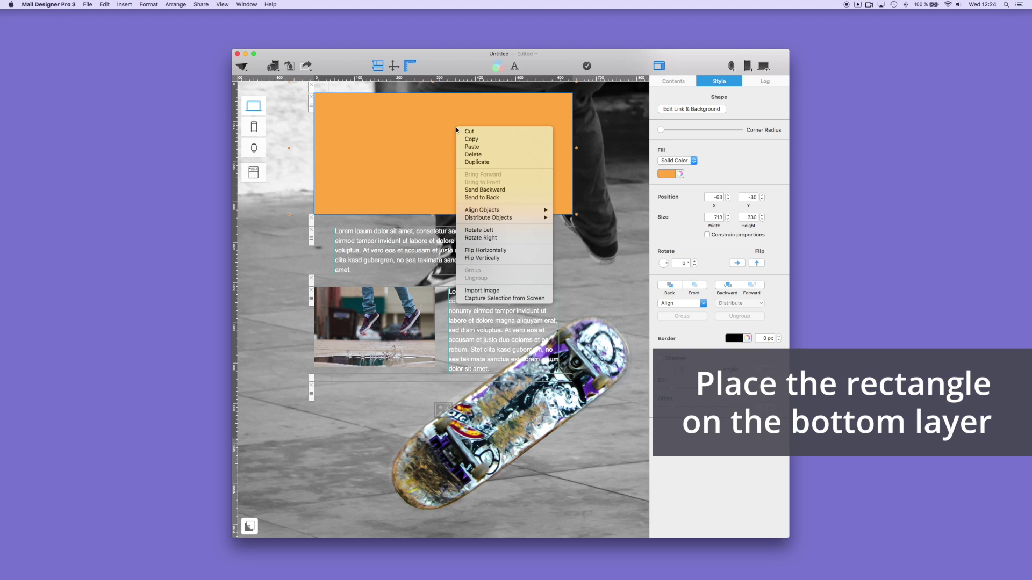
pyautogui.click(486, 199)
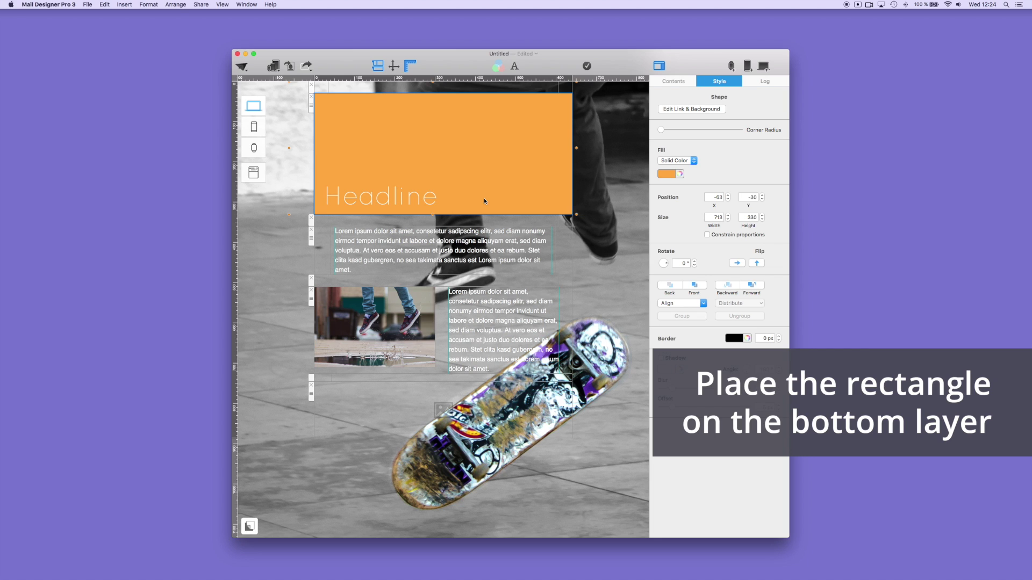
pyautogui.click(680, 174)
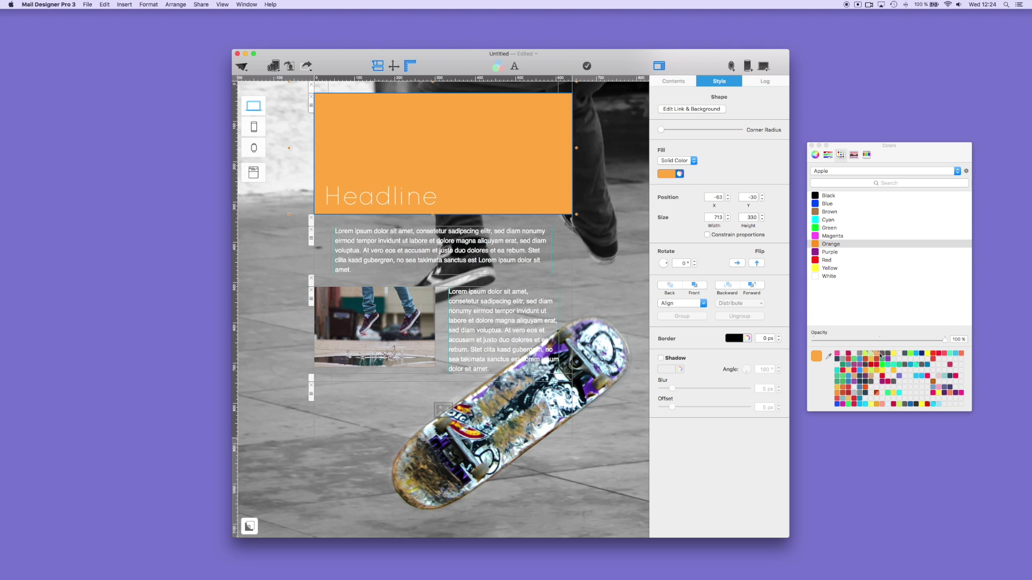
pyautogui.click(917, 367)
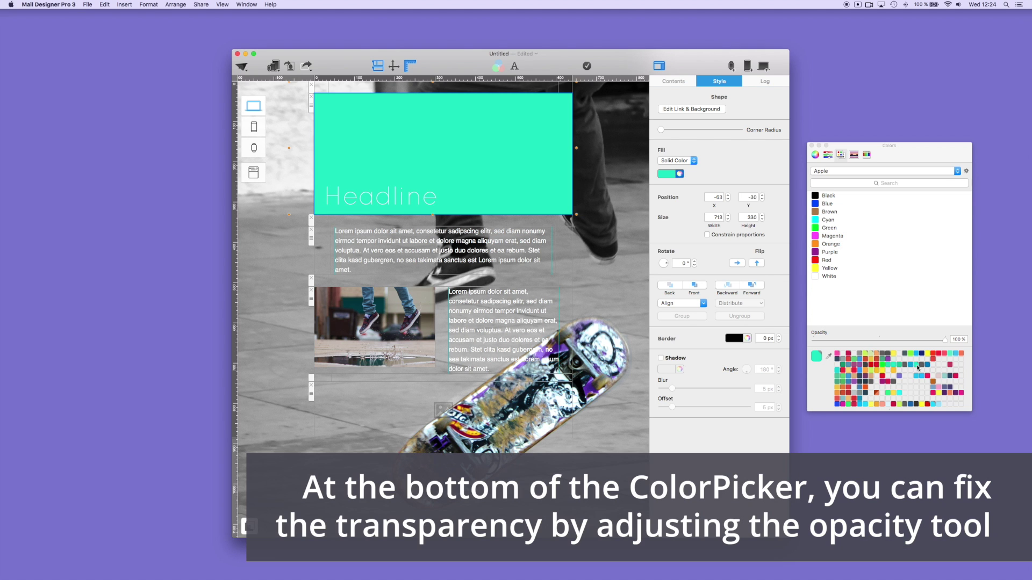
pyautogui.moveTo(944, 340); pyautogui.dragTo(919, 340)
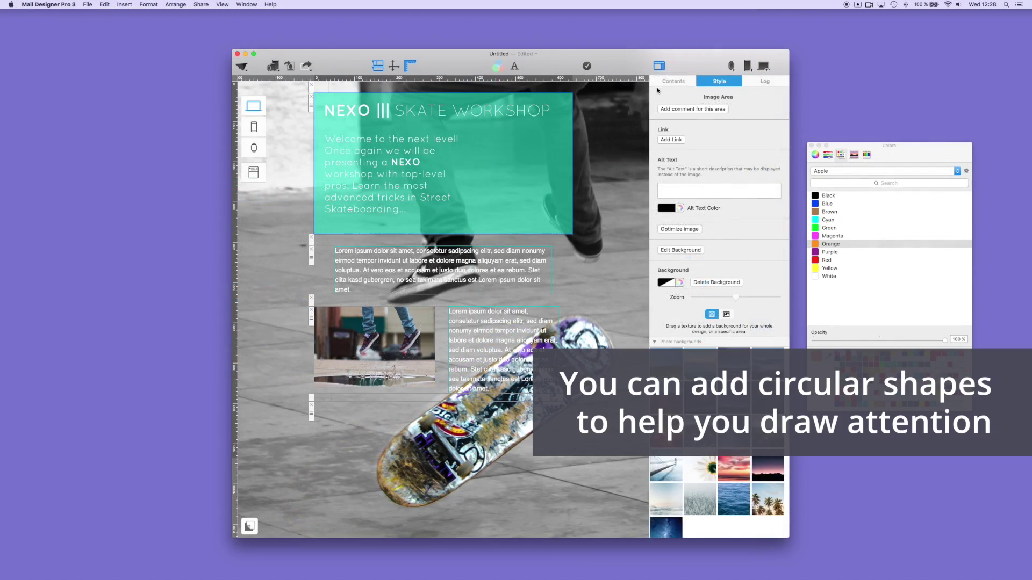
# Add a circle and a separator line across the headline banner
pyautogui.click(666, 82)
pyautogui.moveTo(761, 145); pyautogui.dragTo(552, 159)
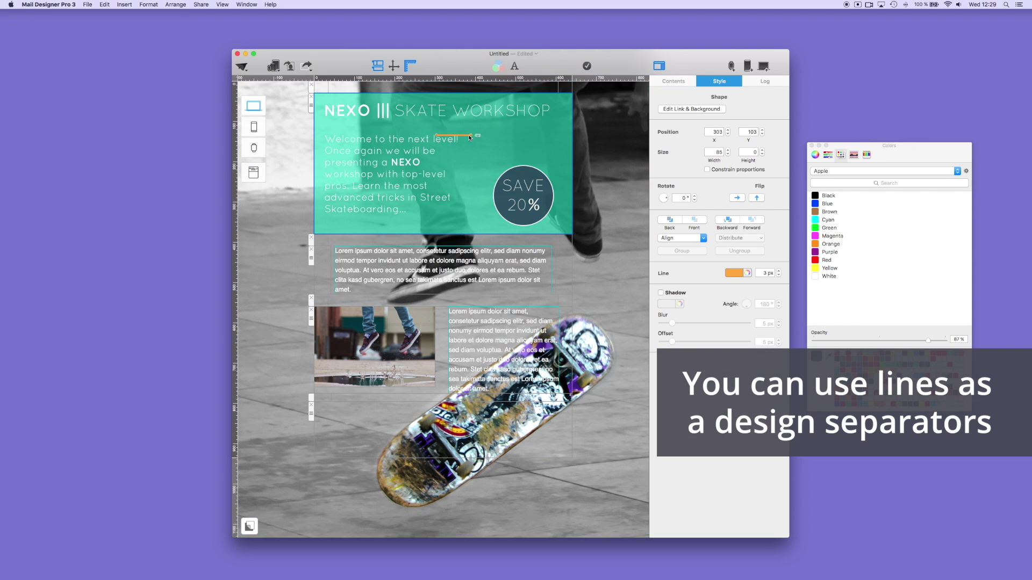
pyautogui.moveTo(357, 99); pyautogui.dragTo(558, 98)
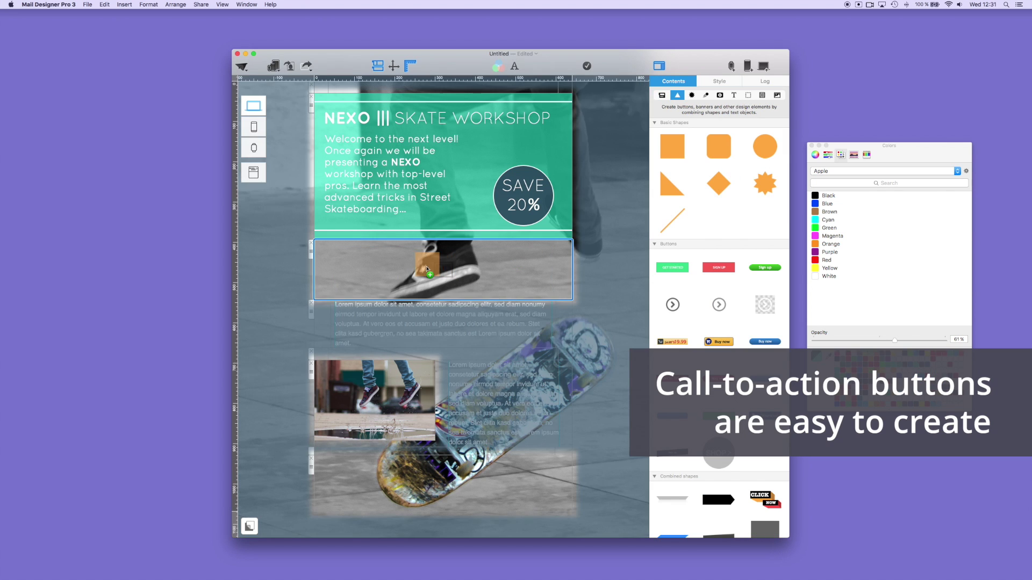
# Draw a dark slate blue button rectangle labelled 'BOOK NOW'
pyautogui.moveTo(408, 269); pyautogui.dragTo(504, 268)
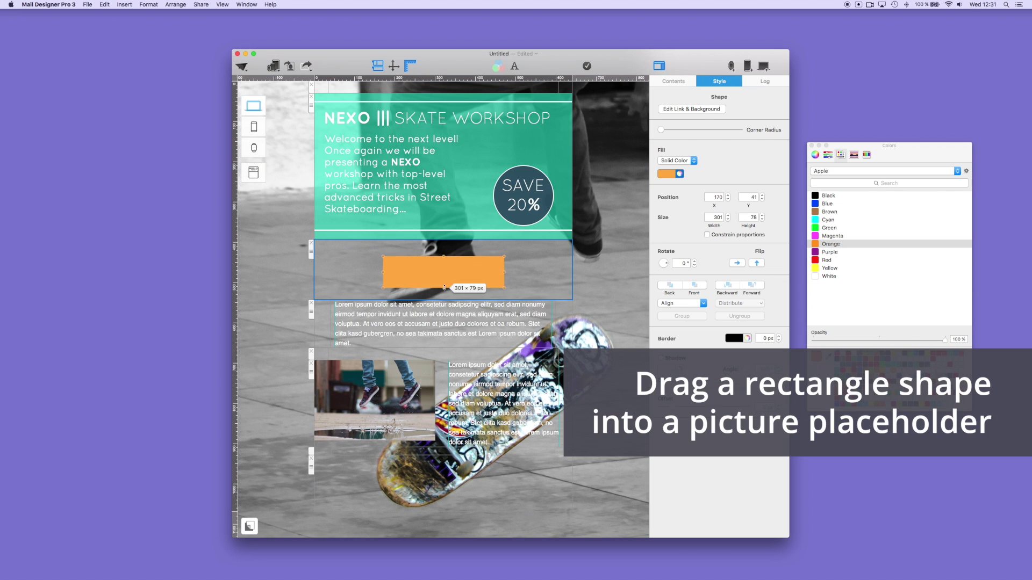
pyautogui.moveTo(444, 253); pyautogui.dragTo(445, 251)
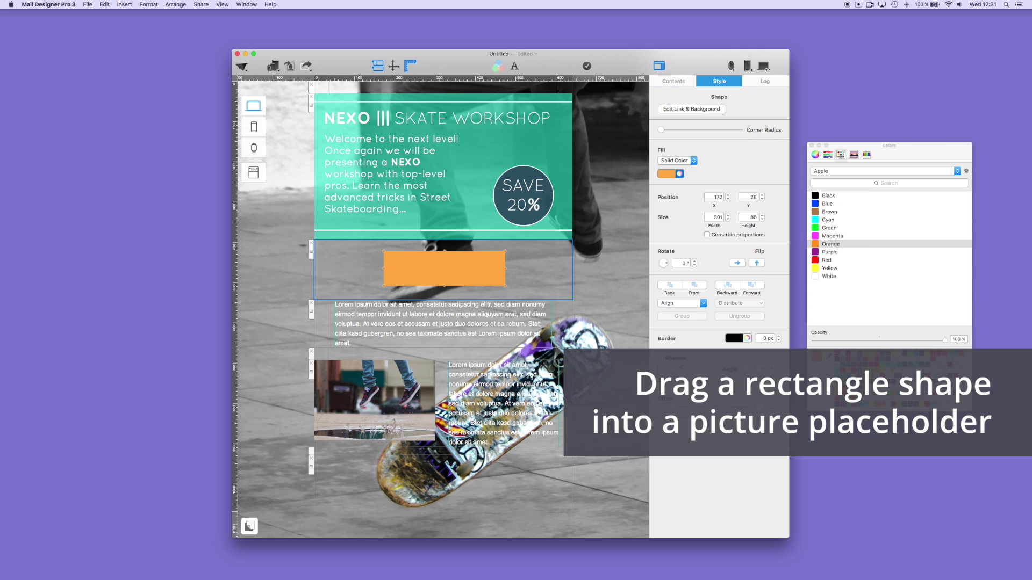
pyautogui.moveTo(816, 356); pyautogui.dragTo(476, 267)
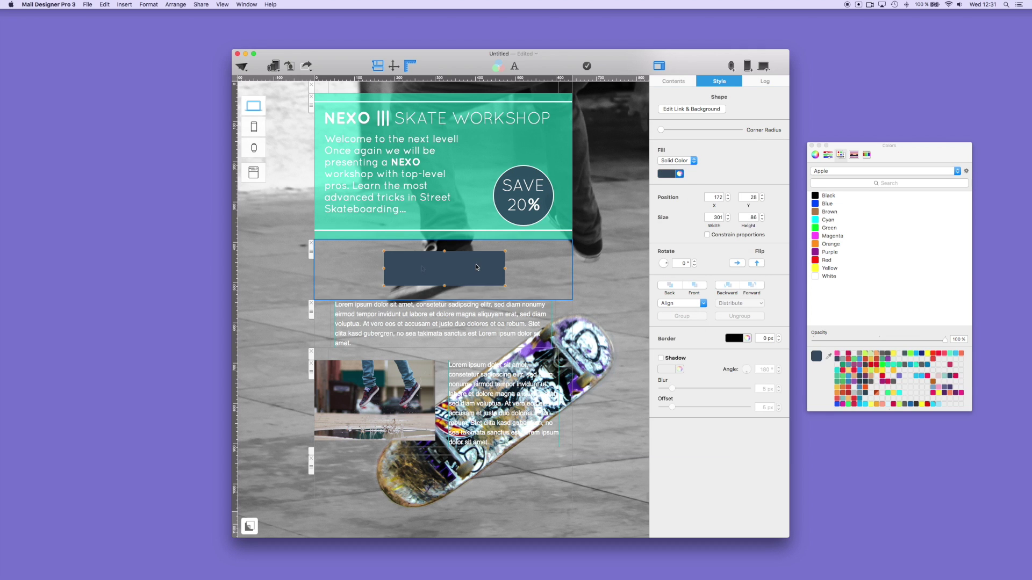
pyautogui.write('SAVE')
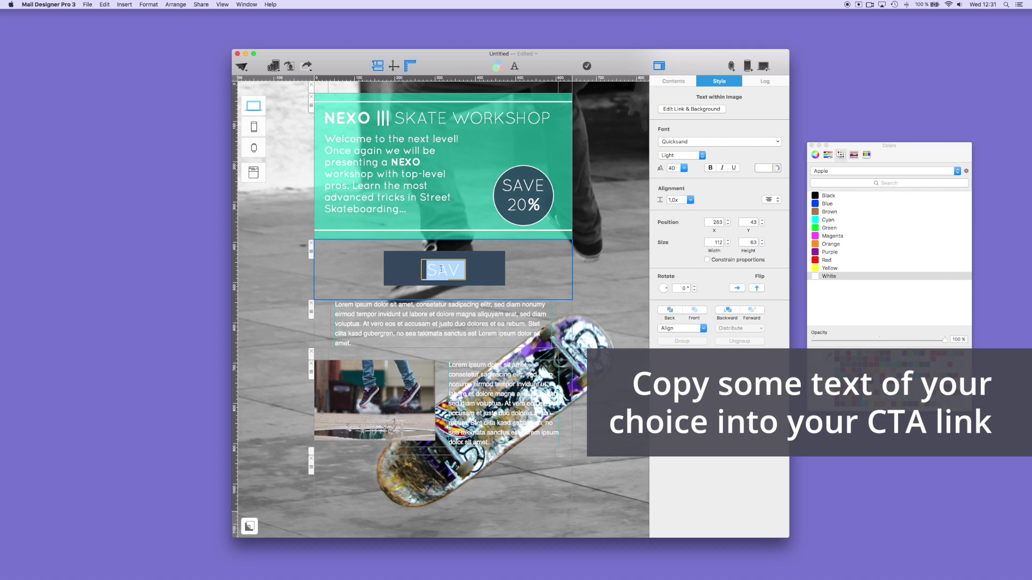
pyautogui.write('K')
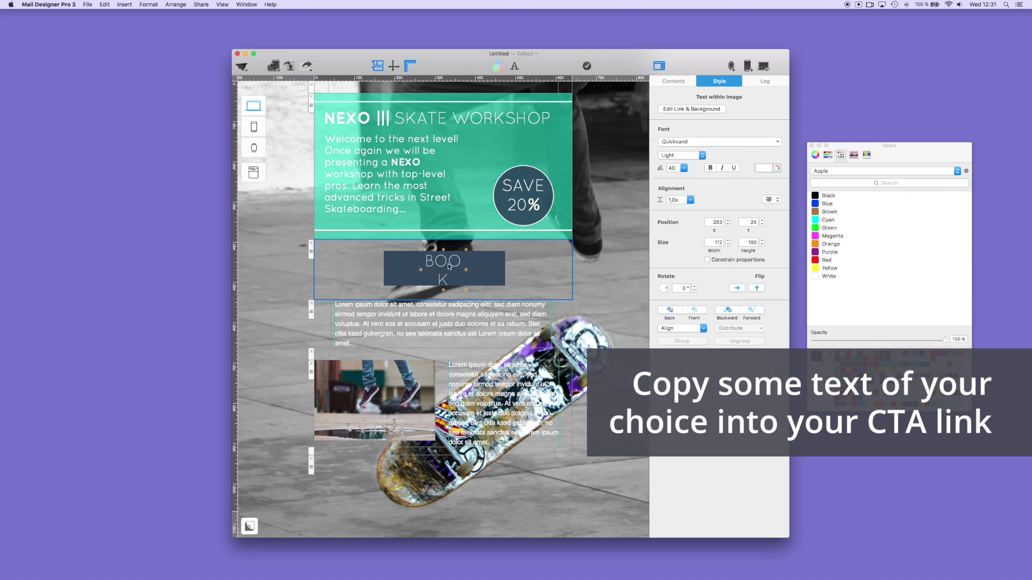
pyautogui.moveTo(466, 269); pyautogui.dragTo(507, 271)
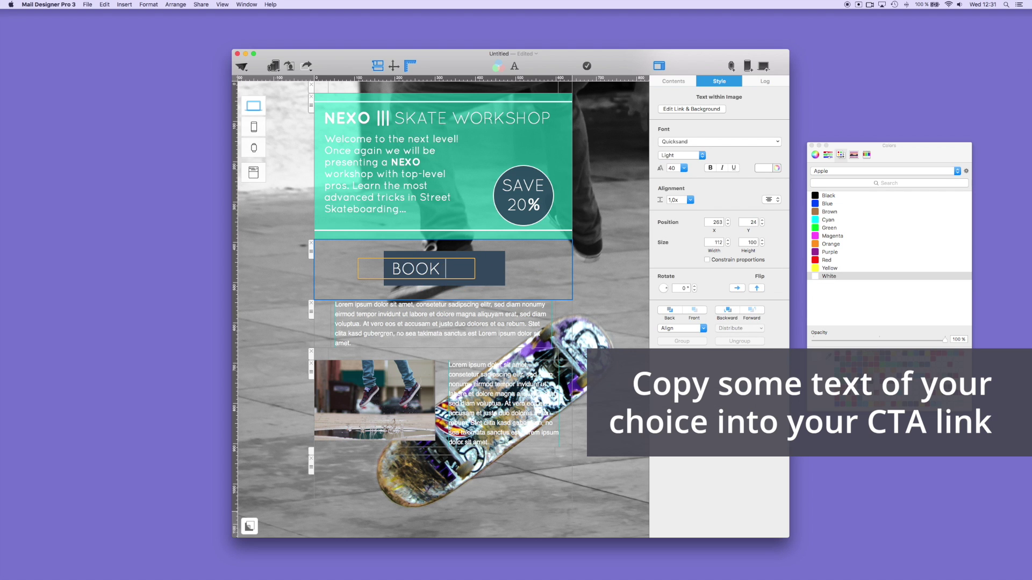
pyautogui.write('NOW')
# Give the BOOK NOW button a white 2 px border
pyautogui.click(428, 259)
pyautogui.click(734, 337)
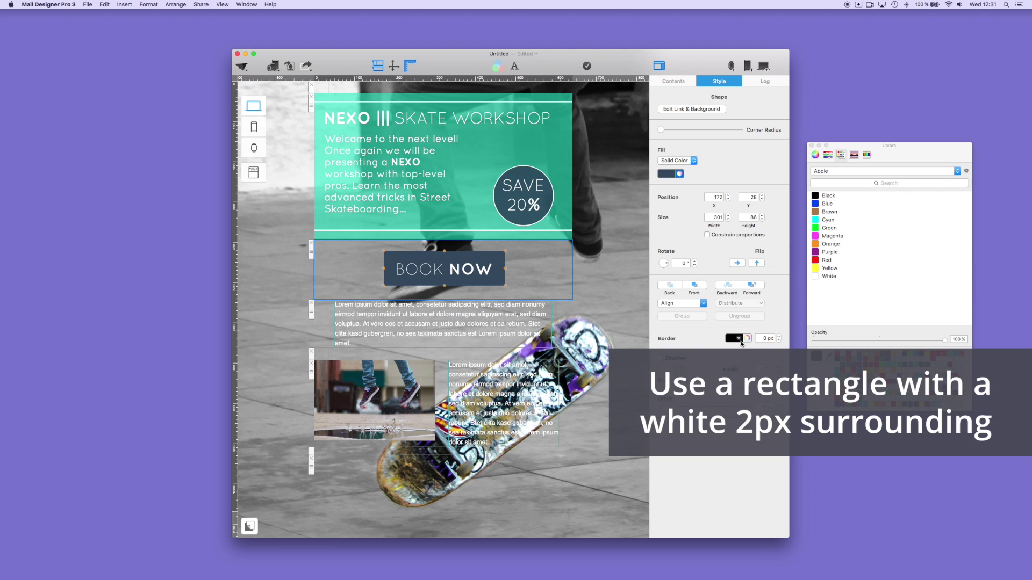
pyautogui.write('2')
pyautogui.press('Return')
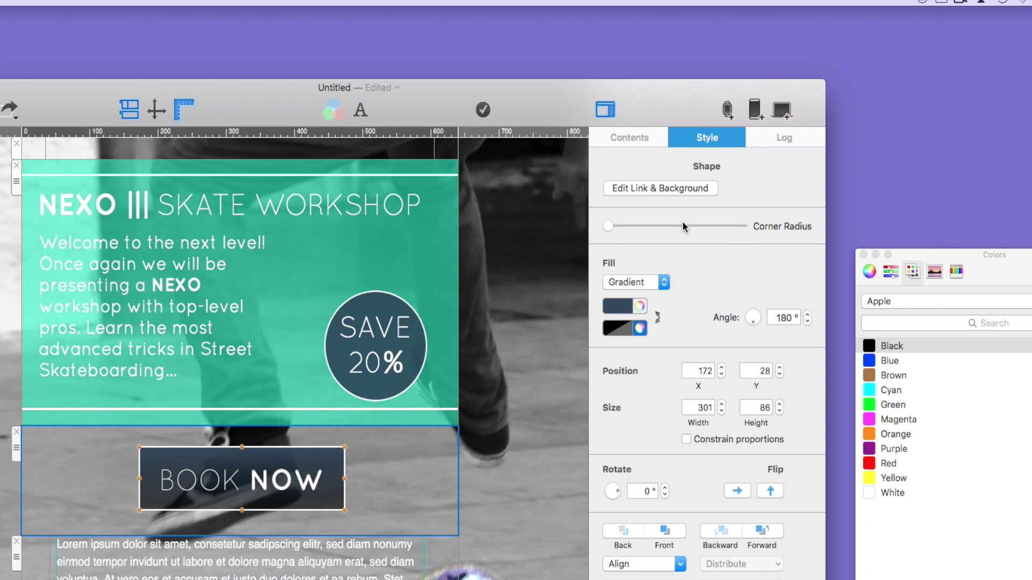
pyautogui.click(668, 191)
pyautogui.click(633, 248)
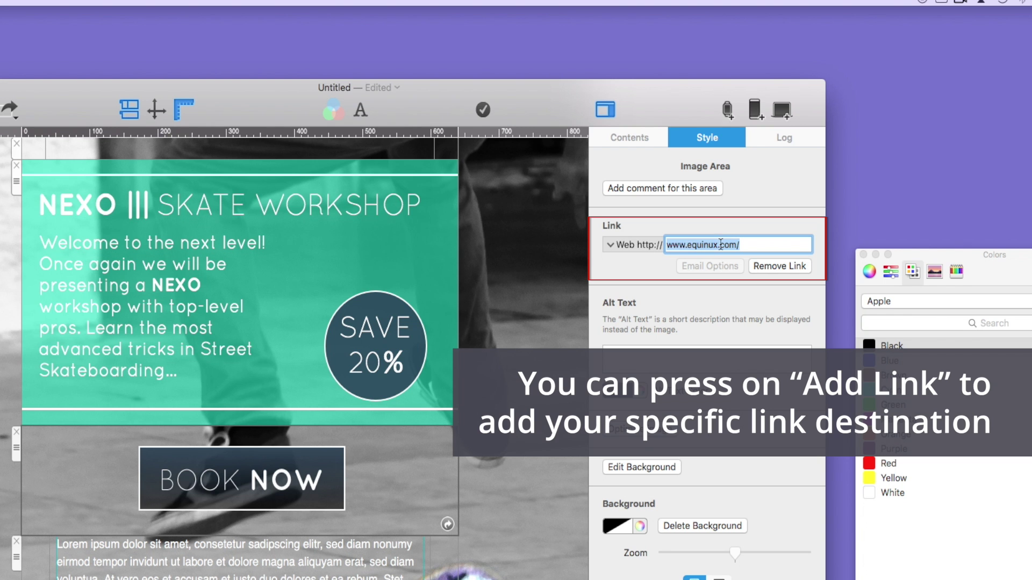
pyautogui.click(745, 244)
pyautogui.write('s')
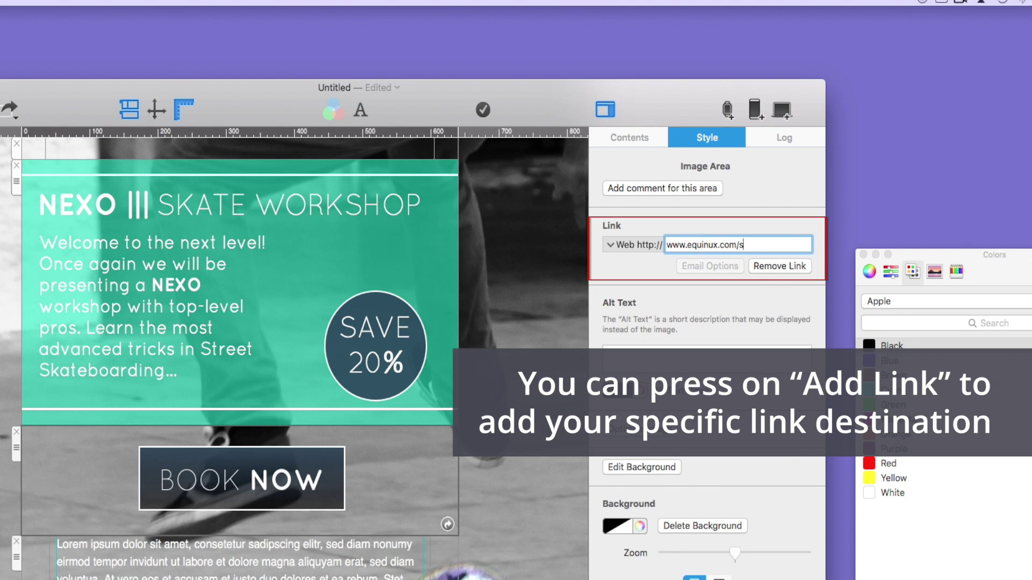
pyautogui.write('kate')
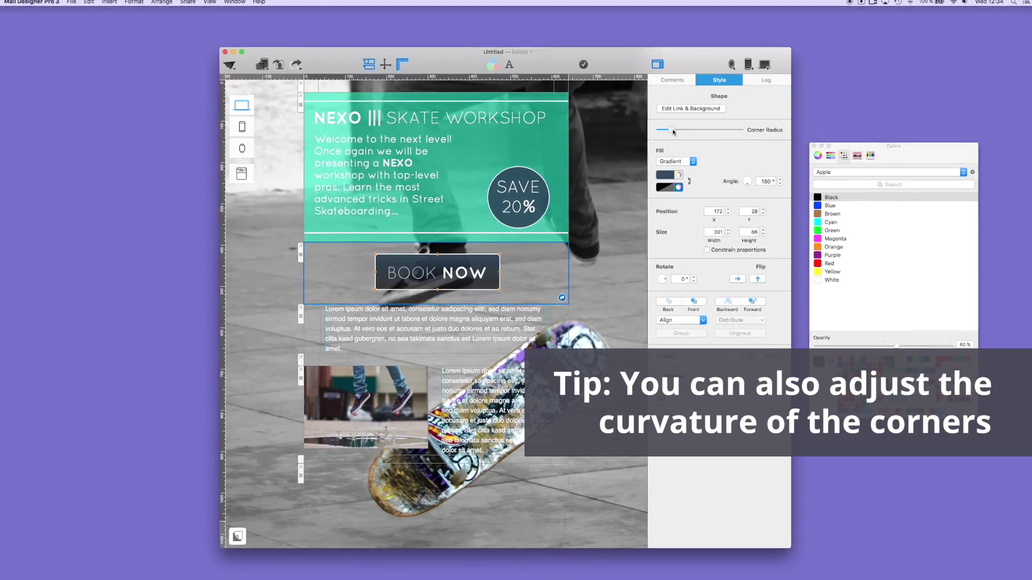
pyautogui.moveTo(672, 130); pyautogui.dragTo(645, 139)
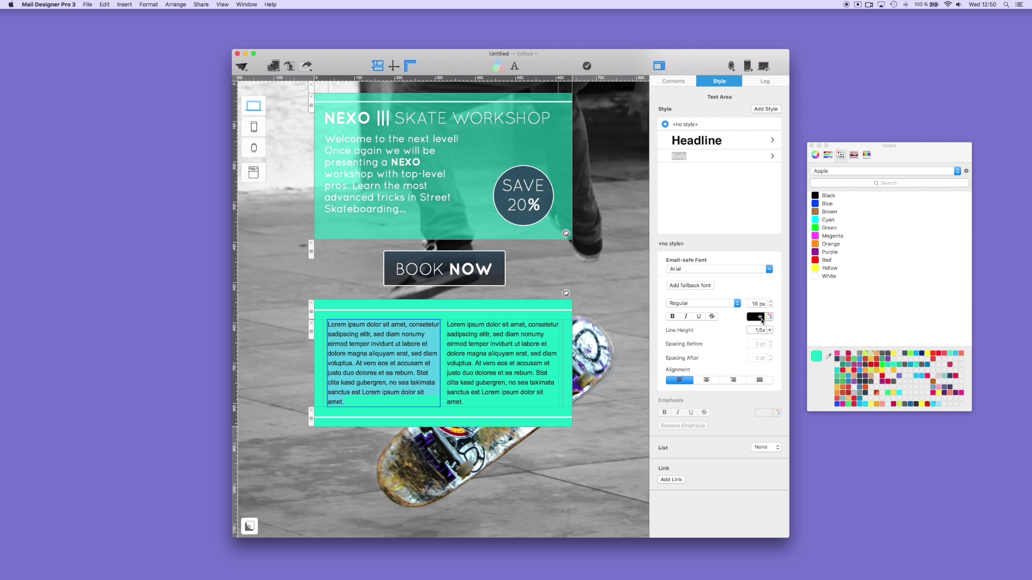
# Make the left column's Lorem ipsum text white and set its font to Quicksand
pyautogui.click(762, 321)
pyautogui.click(709, 378)
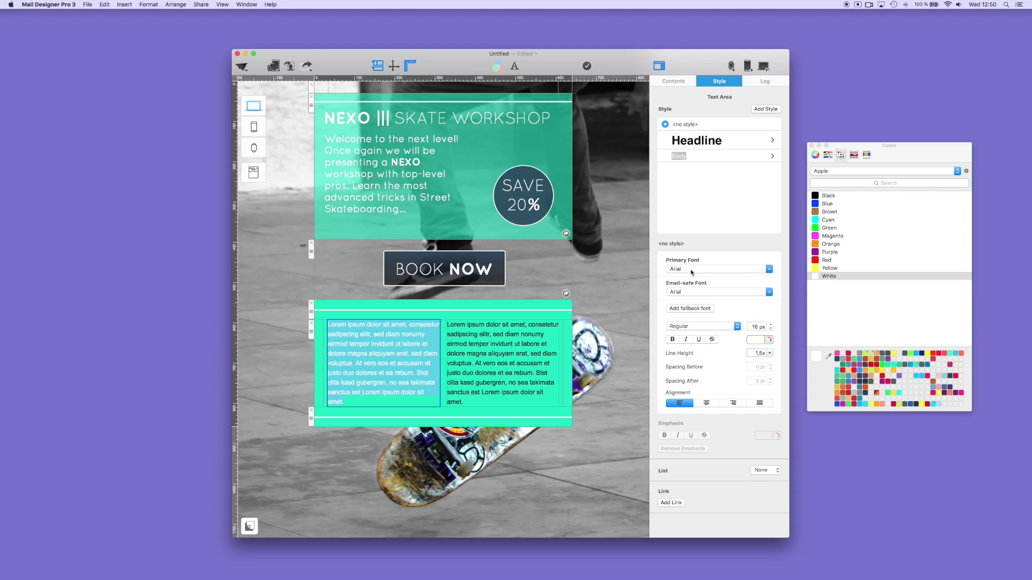
pyautogui.click(692, 269)
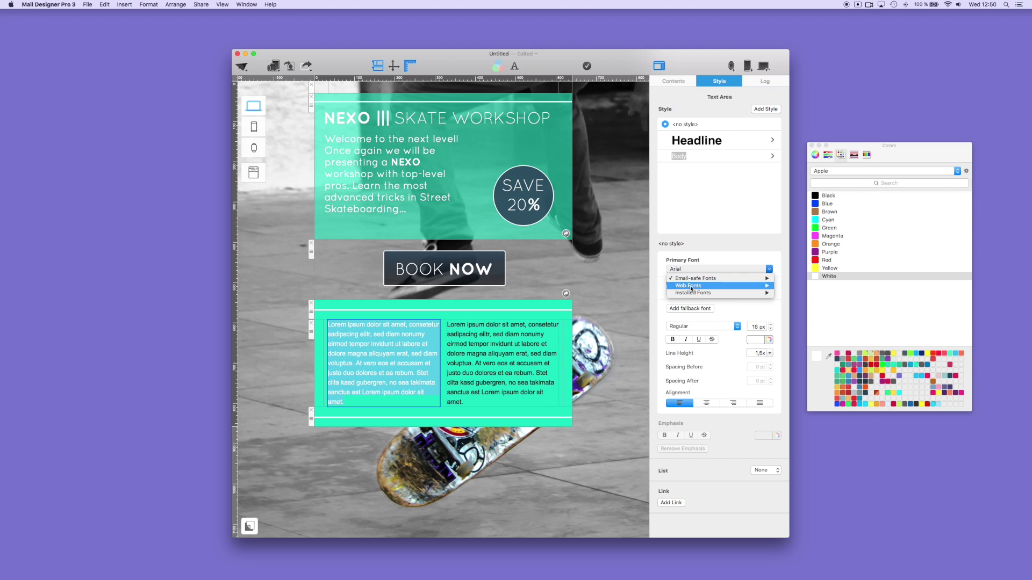
pyautogui.moveTo(691, 287)
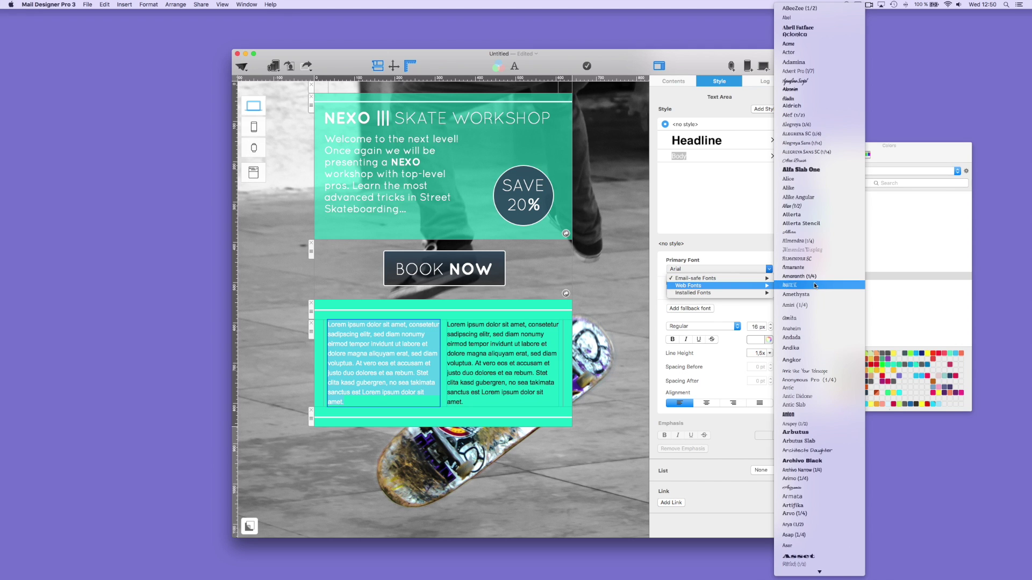
pyautogui.write('qui')
pyautogui.press('Return')
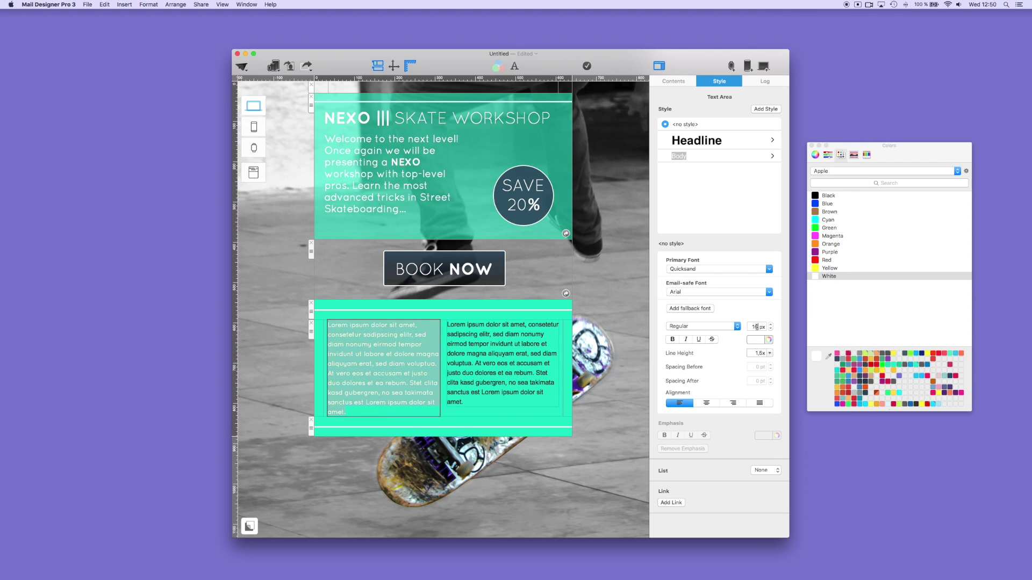
# Apply 20 px size and save the formatting as a new style named 'Body Text Box'
pyautogui.press('Return')
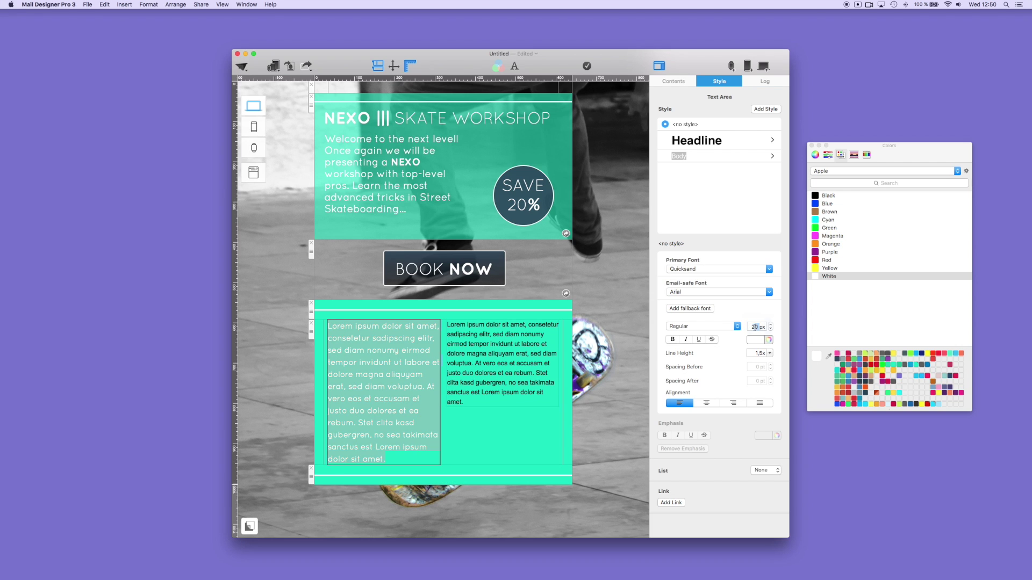
pyautogui.click(766, 108)
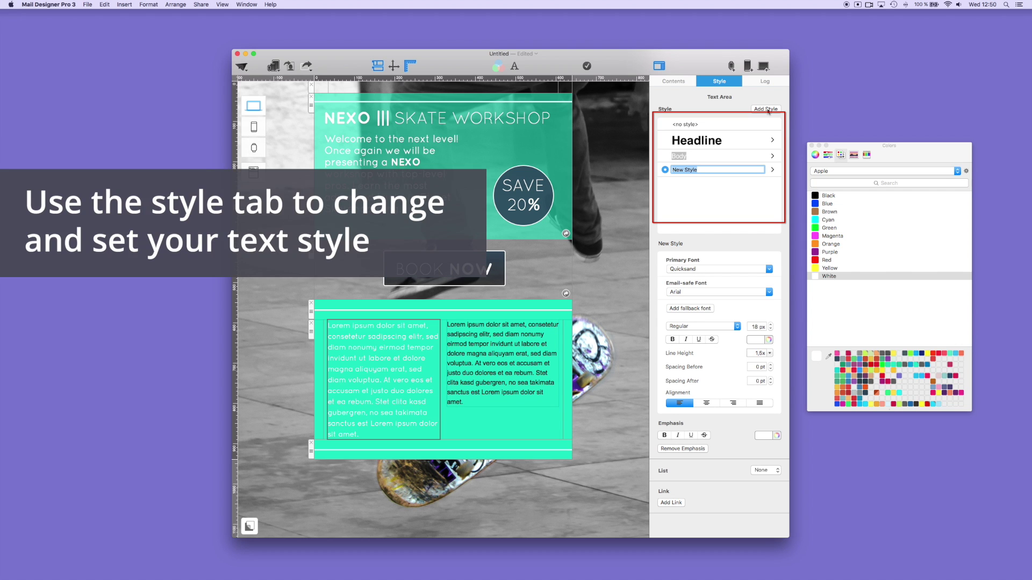
pyautogui.write('Body Text Box')
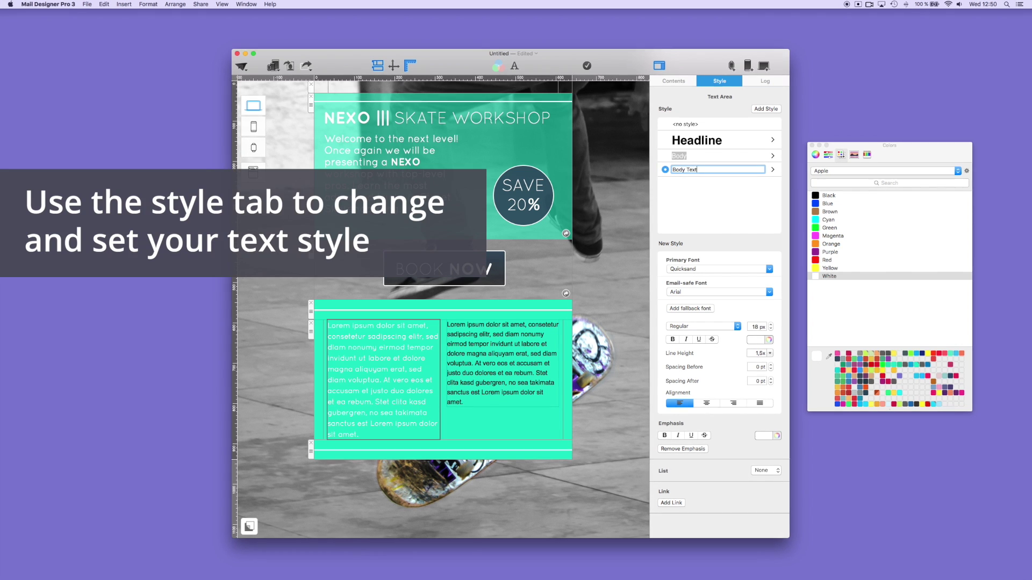
pyautogui.press('Return')
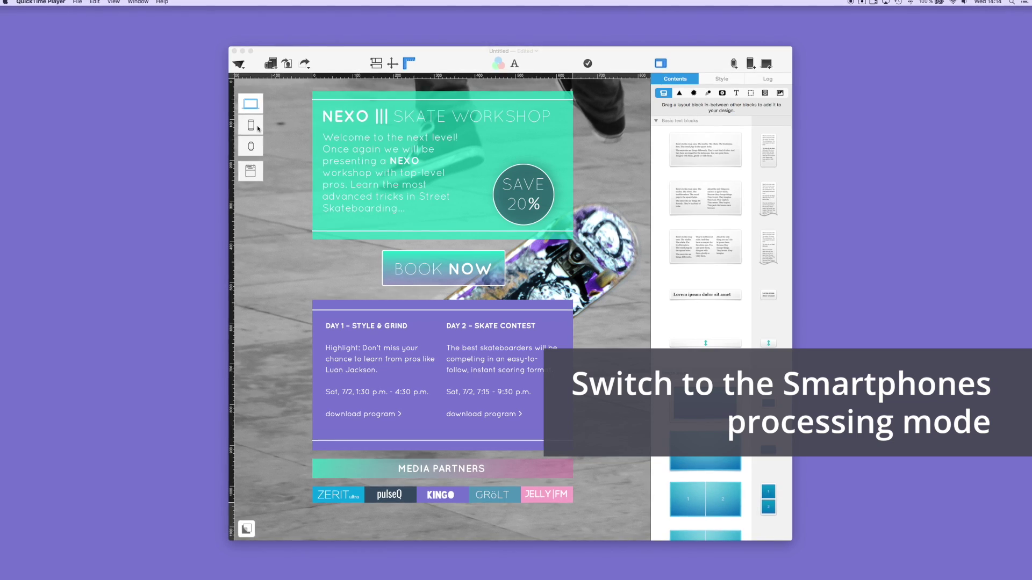
# In the smartphone layout, detach both the header block and the BOOK NOW block from desktop
pyautogui.click(258, 128)
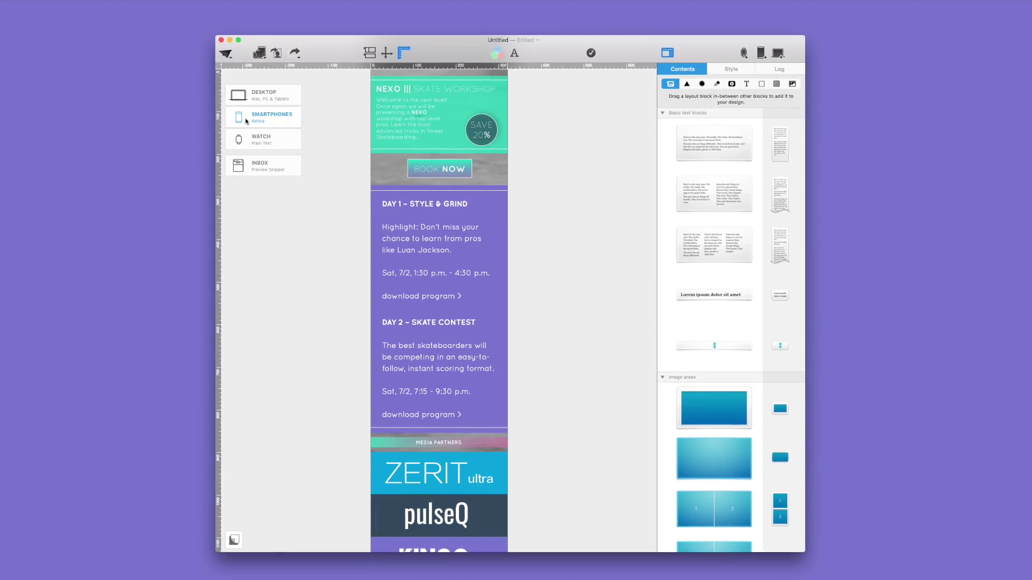
pyautogui.click(426, 76)
pyautogui.doubleClick(425, 76)
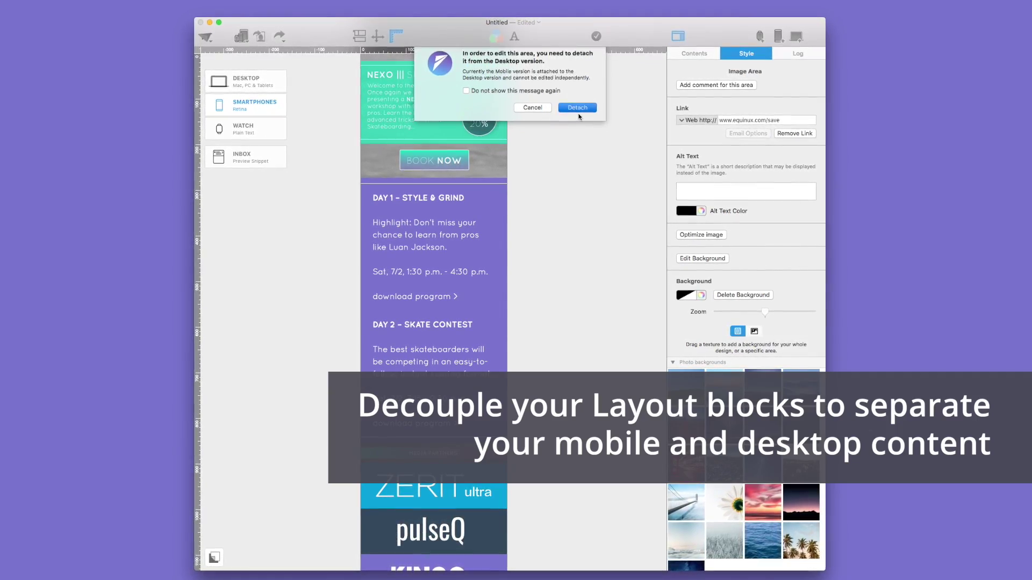
pyautogui.click(577, 113)
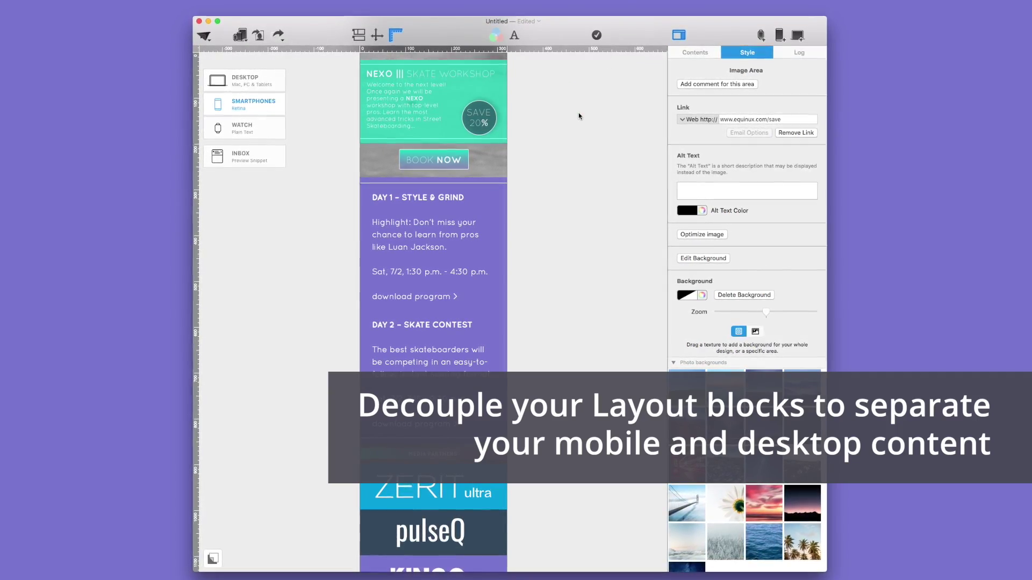
pyautogui.click(450, 159)
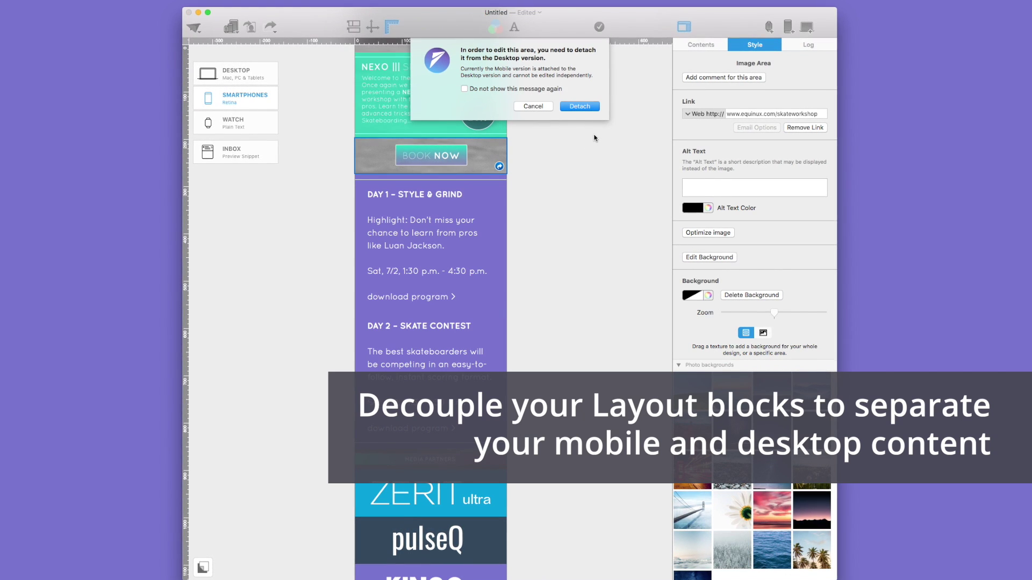
pyautogui.click(587, 107)
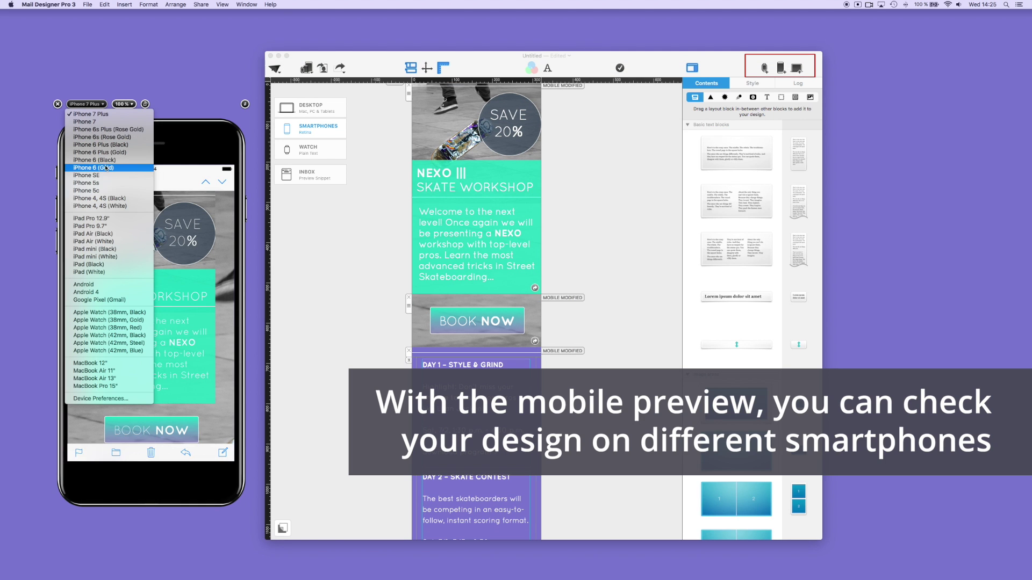
# Show the mobile design on an iPhone 6 (Gold) and scroll through the preview
pyautogui.click(111, 168)
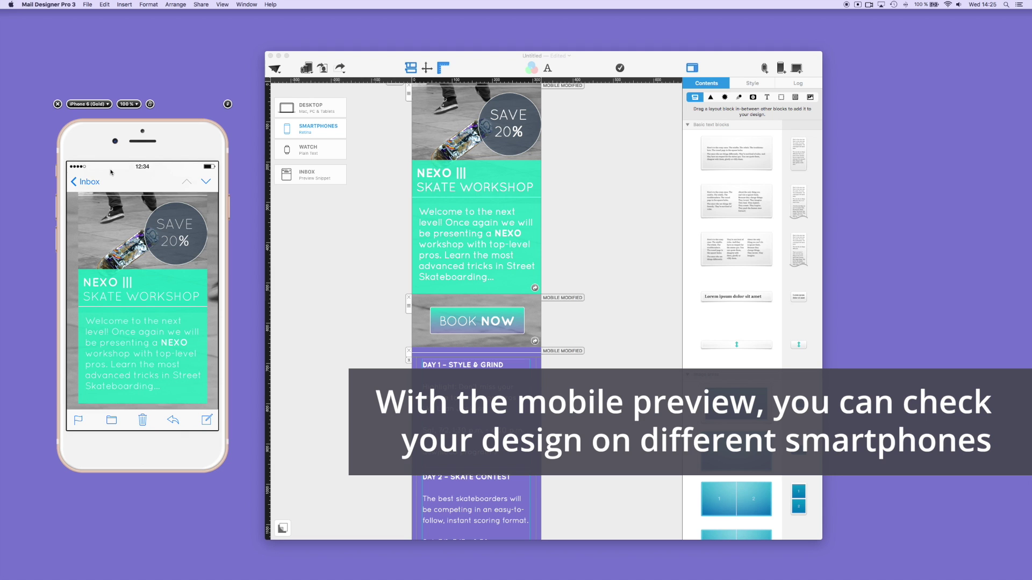
pyautogui.scroll(-5, 134, 240)
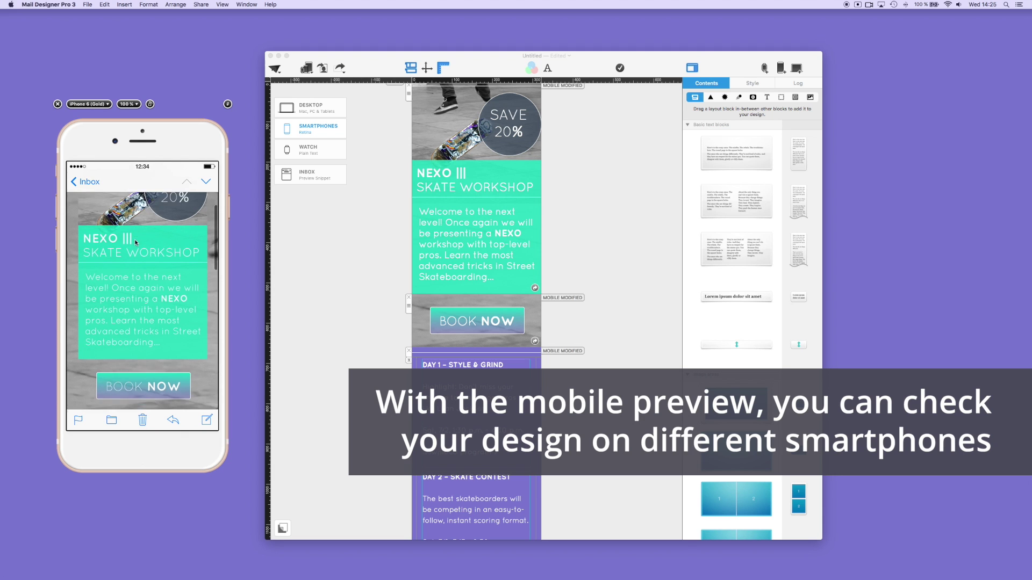
pyautogui.scroll(5, 135, 242)
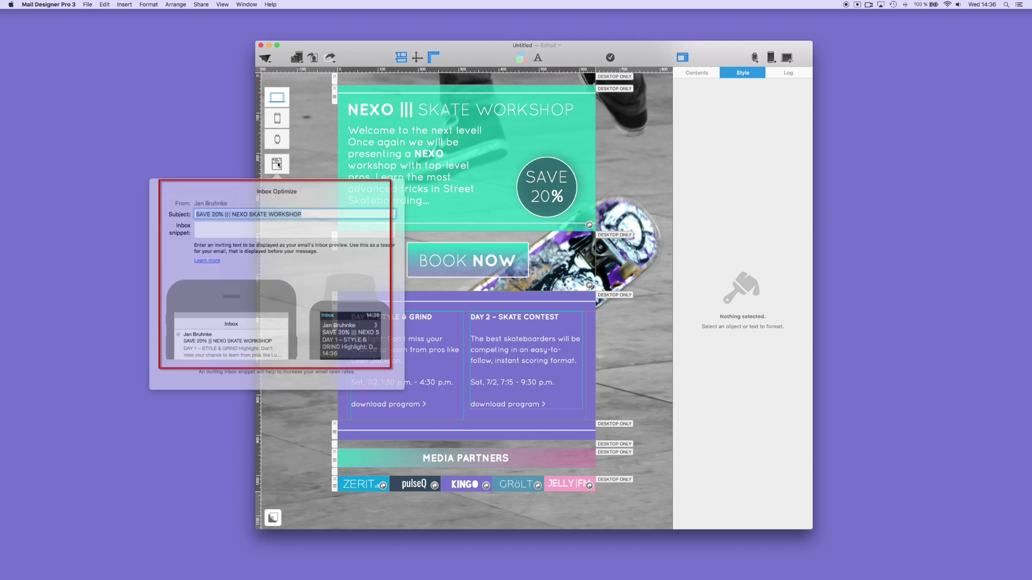
# Paste the Street Skateboarding teaser into the inbox snippet and add the word 'Download'
pyautogui.click(257, 222)
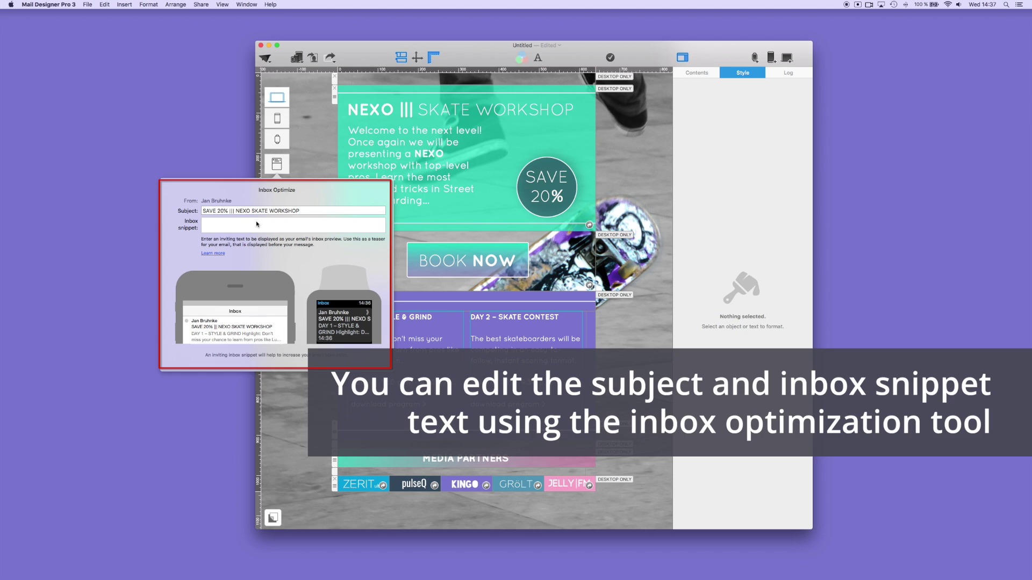
pyautogui.write('Learn the most advanced tricks in Street Skateboarding...')
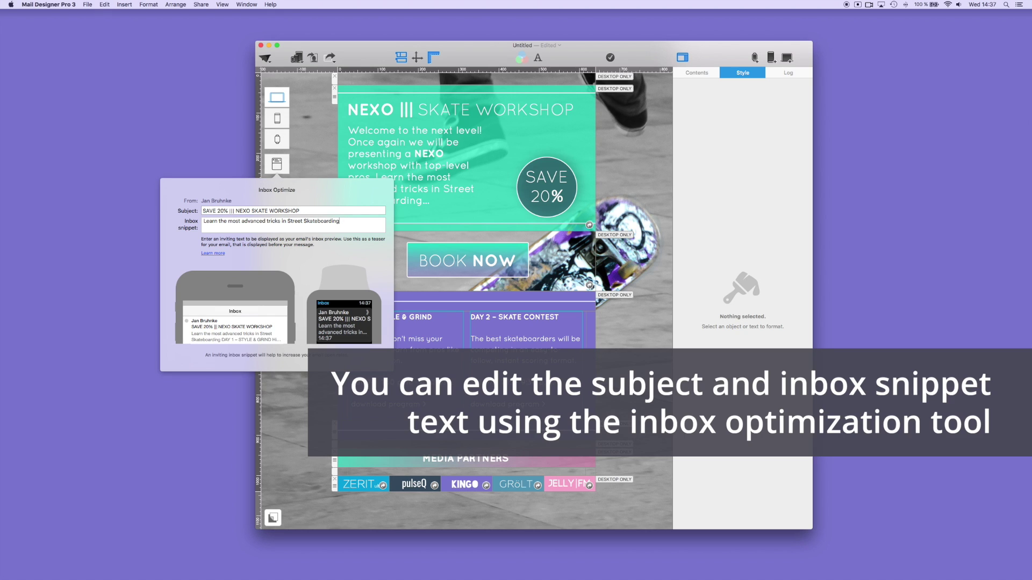
pyautogui.write('Download')
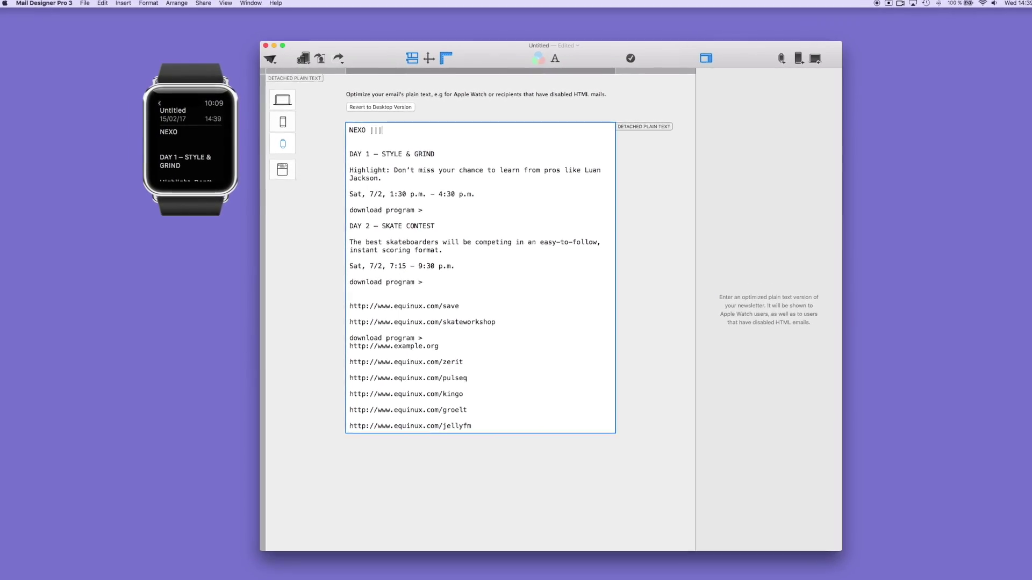
# Finish the Watch plain-text title by adding 'SKATE WORKSHOP' after 'NEXO |||'
pyautogui.write('SKAT')
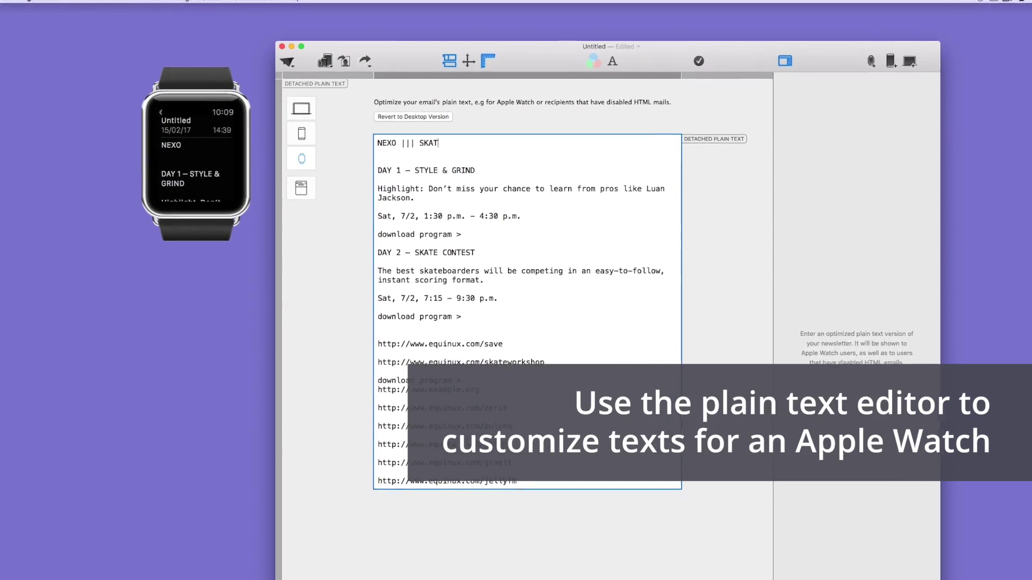
pyautogui.write('E W')
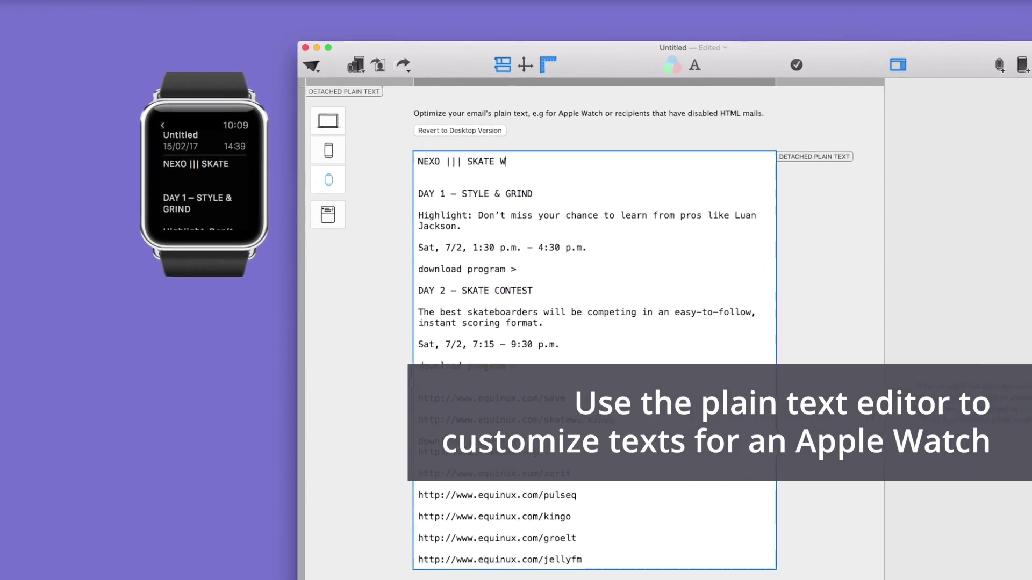
pyautogui.write('ORKS')
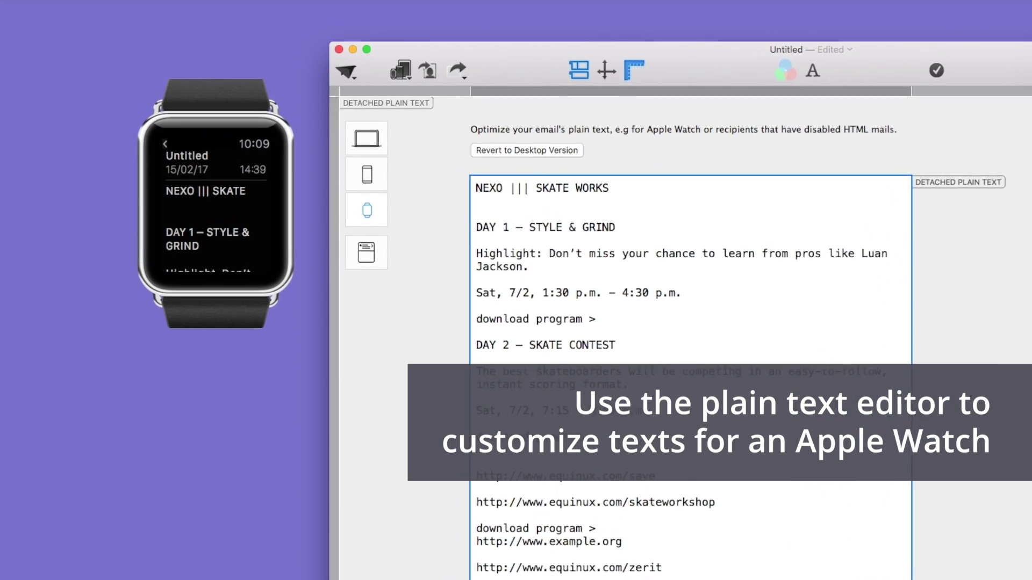
pyautogui.write('HOP')
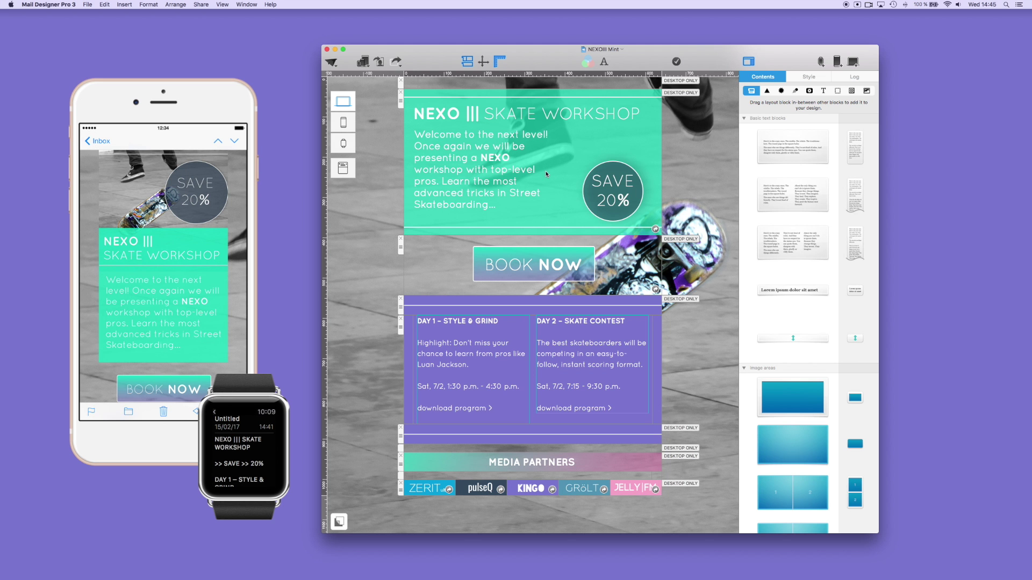
# Share the desktop design to Apple Mail as stationery and send it
pyautogui.click(332, 62)
pyautogui.click(346, 91)
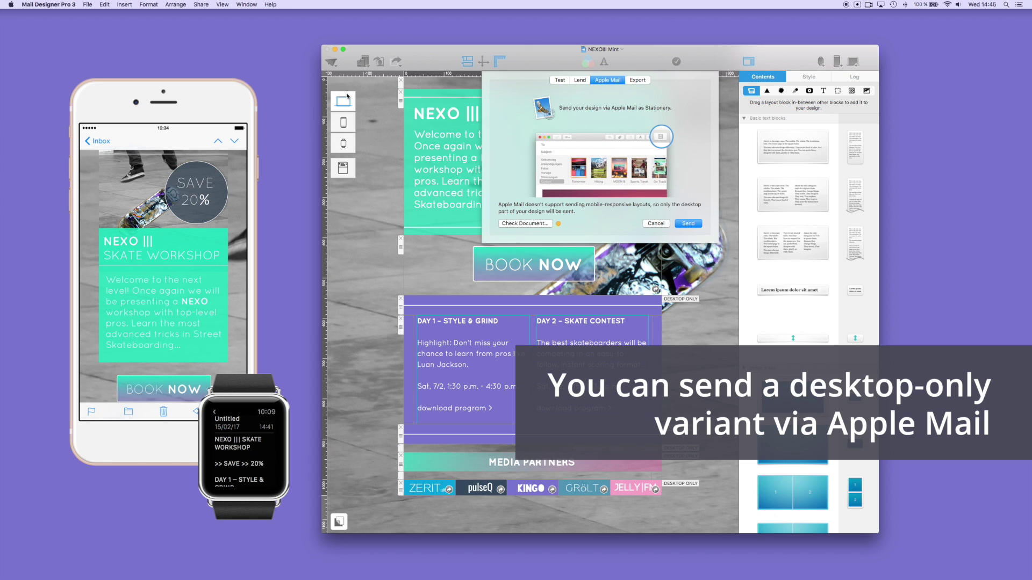
pyautogui.click(687, 223)
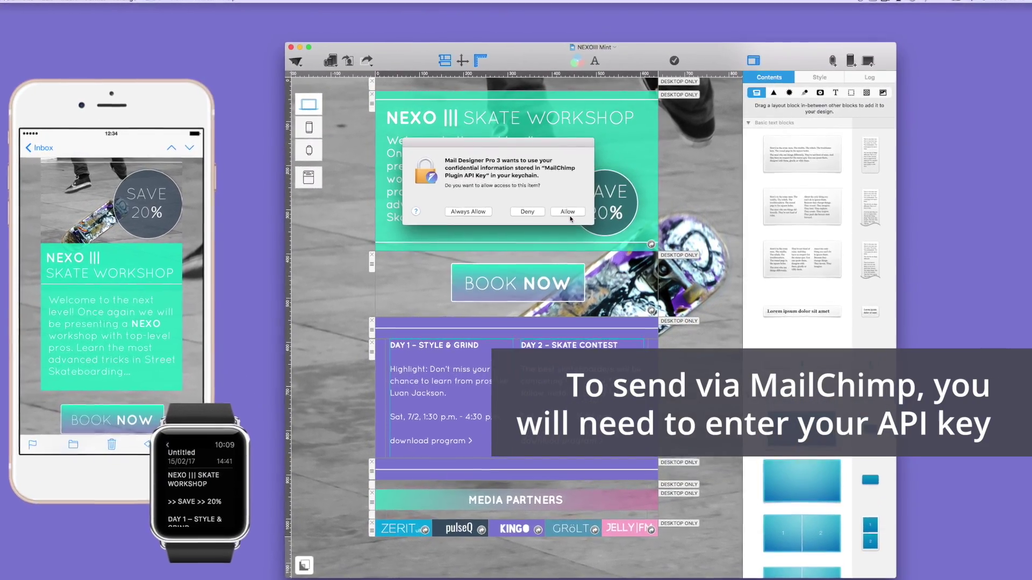
pyautogui.click(568, 212)
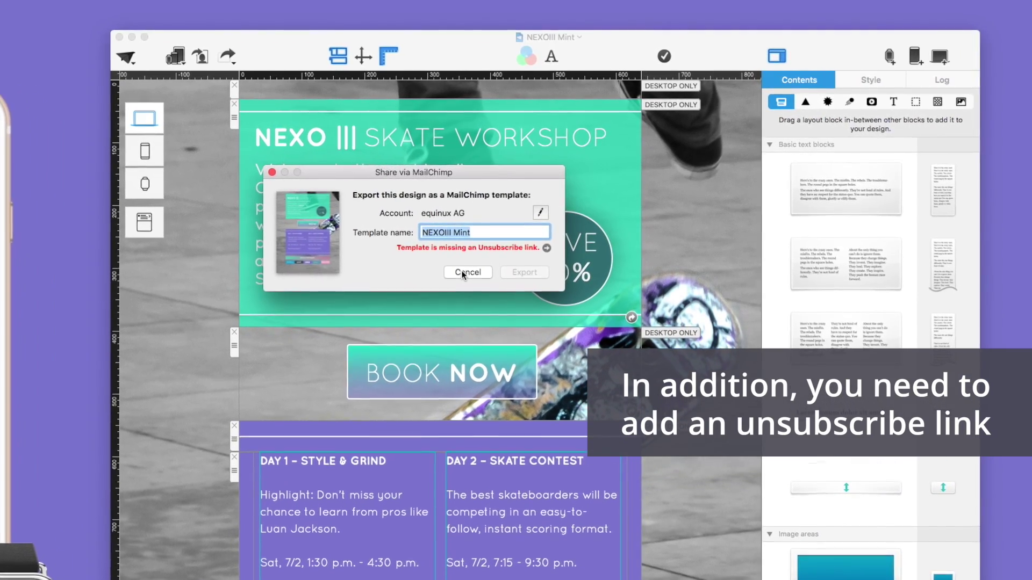
pyautogui.click(458, 272)
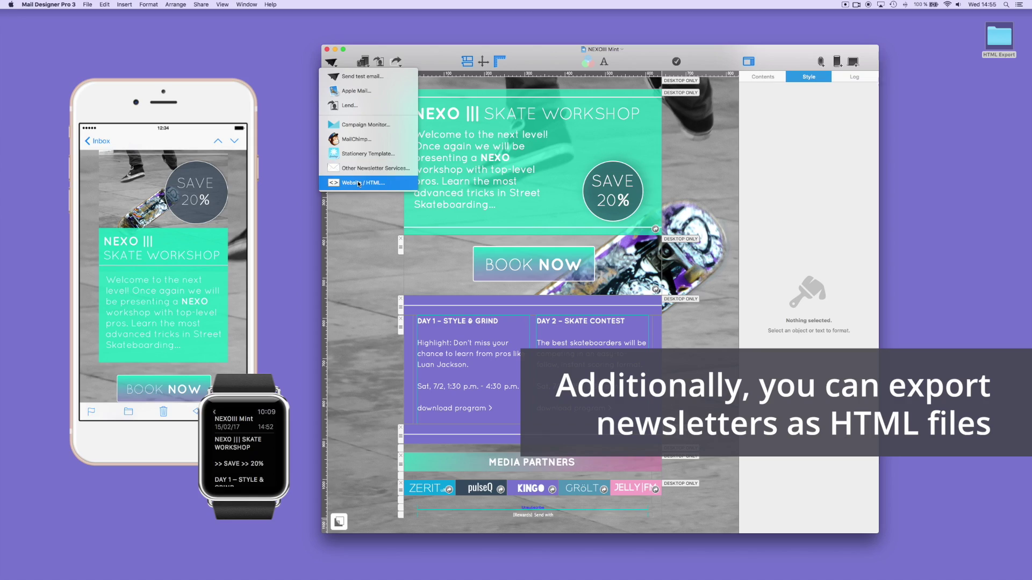
# Export the design as Website / HTML into the HTML Export folder
pyautogui.click(359, 183)
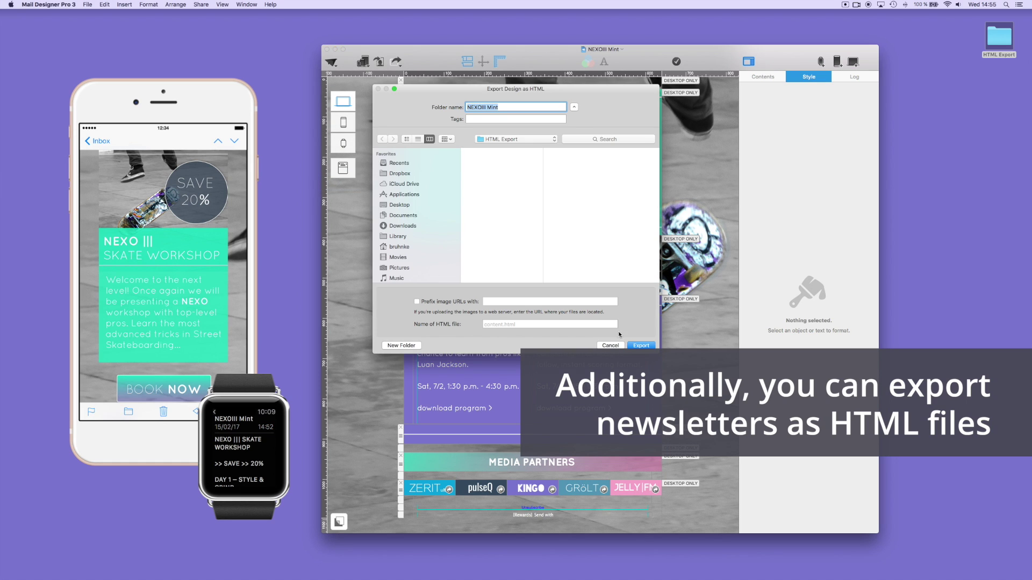
pyautogui.click(641, 346)
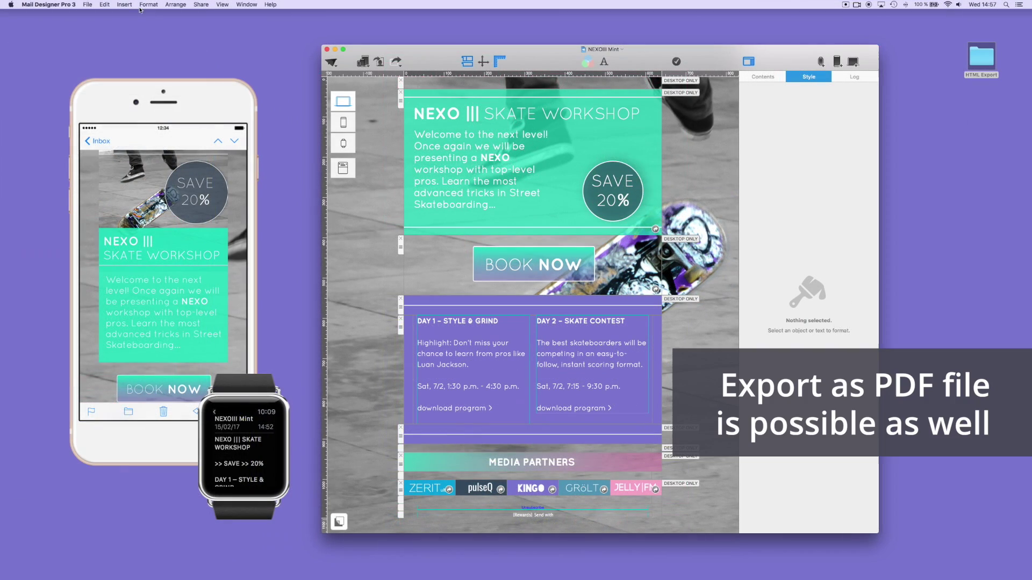
pyautogui.click(88, 4)
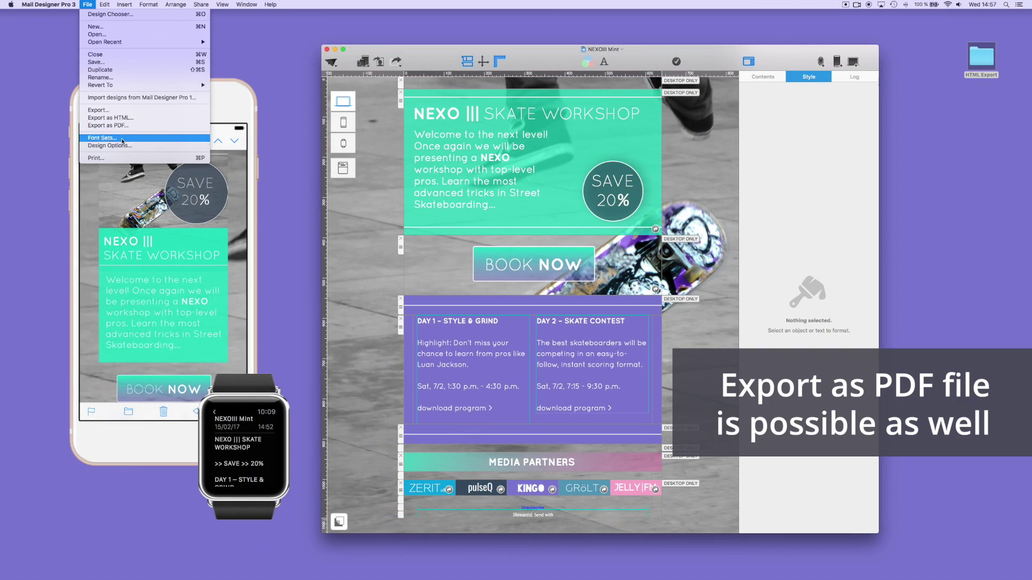